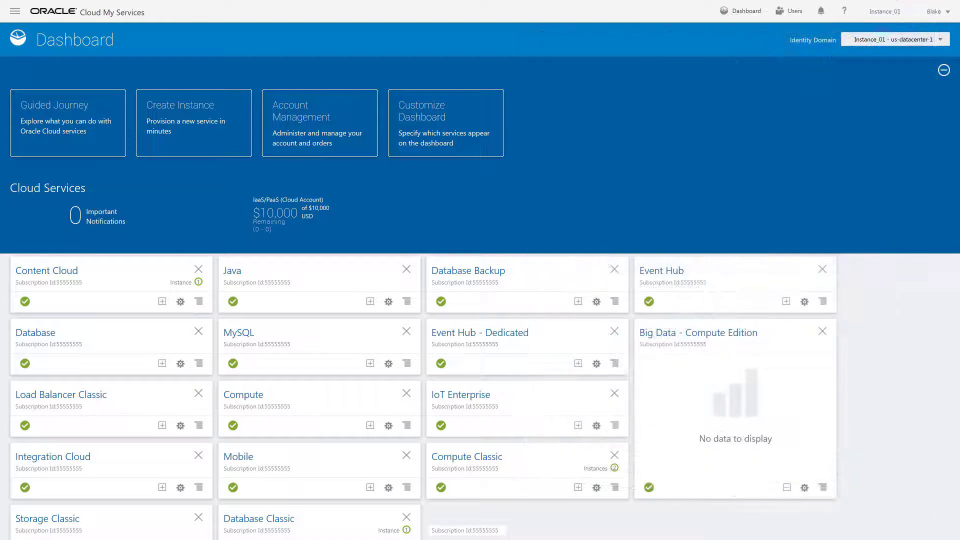
pyautogui.click(791, 14)
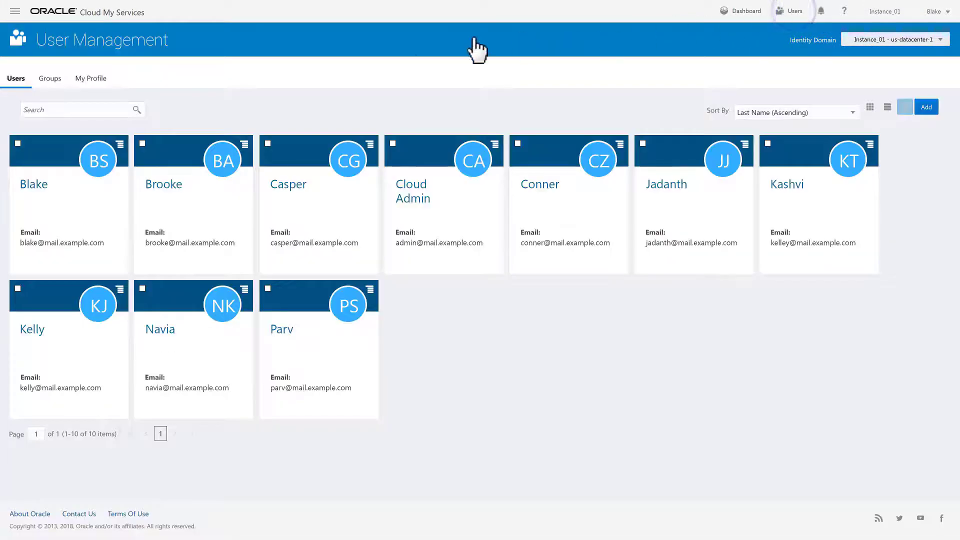
pyautogui.click(50, 78)
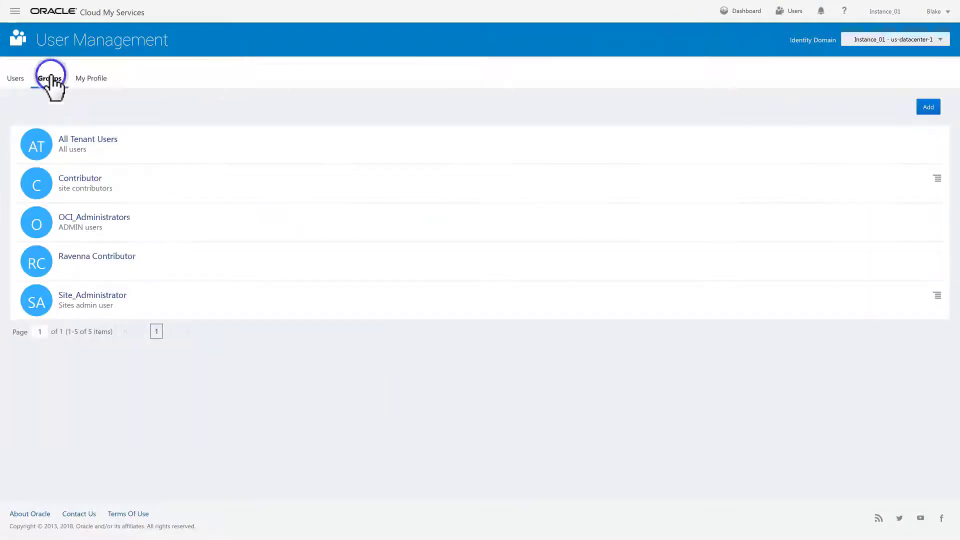
pyautogui.click(113, 218)
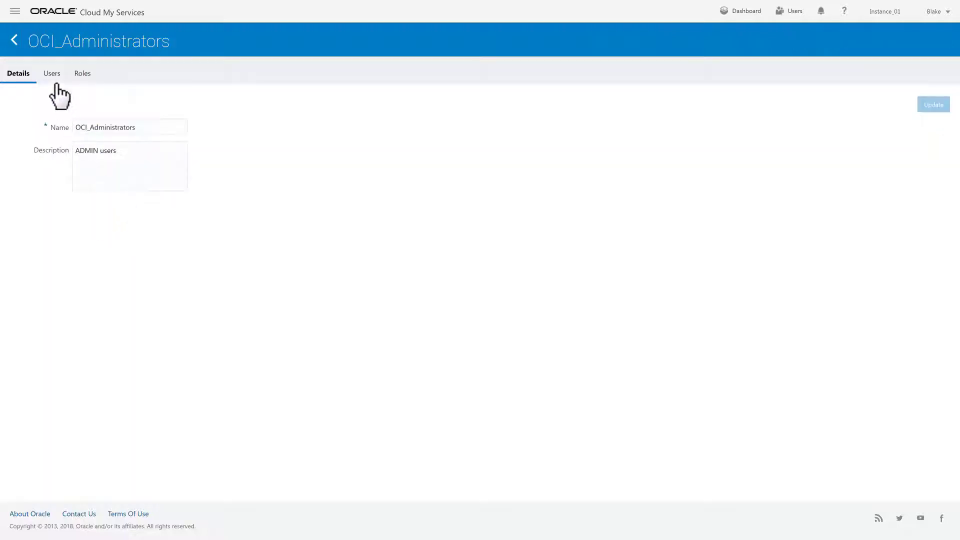
pyautogui.click(52, 74)
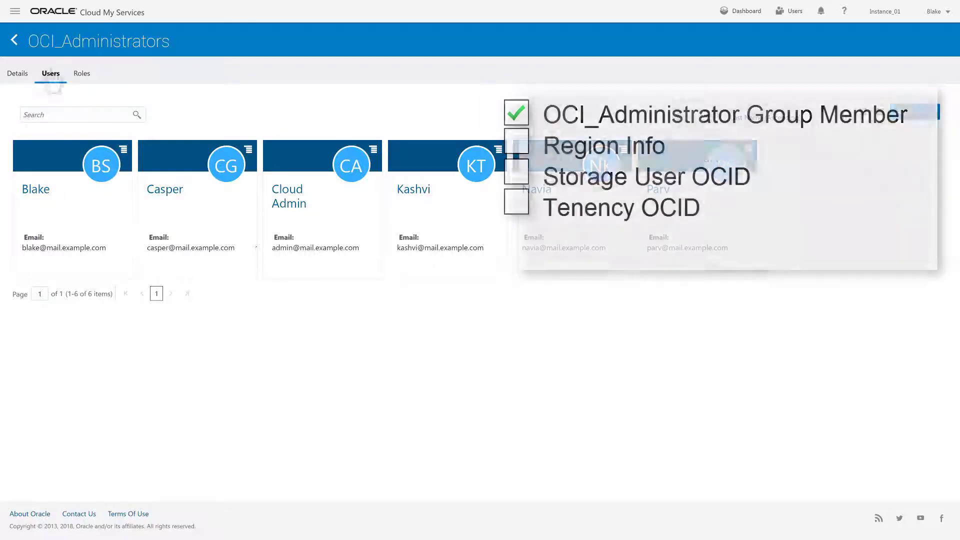
pyautogui.click(15, 11)
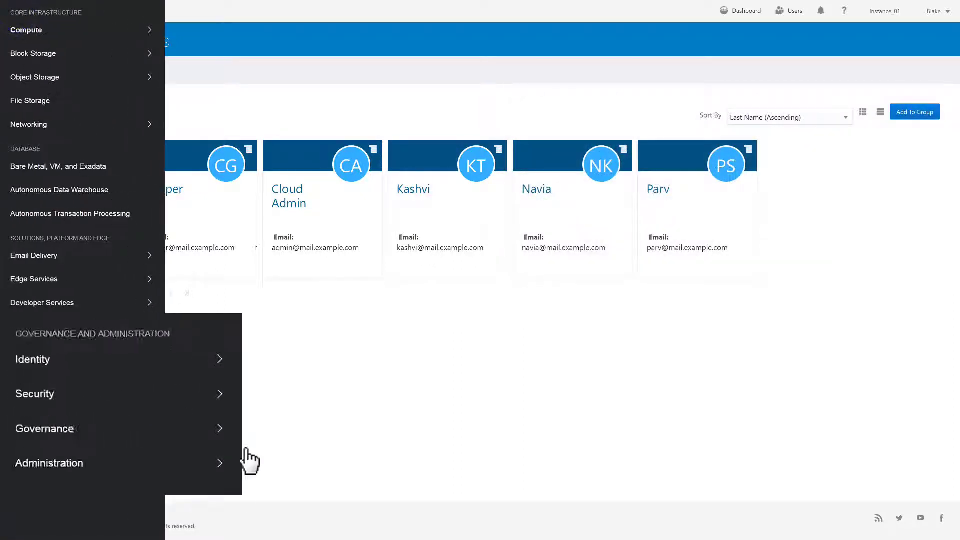
pyautogui.moveTo(130, 419)
pyautogui.click(443, 529)
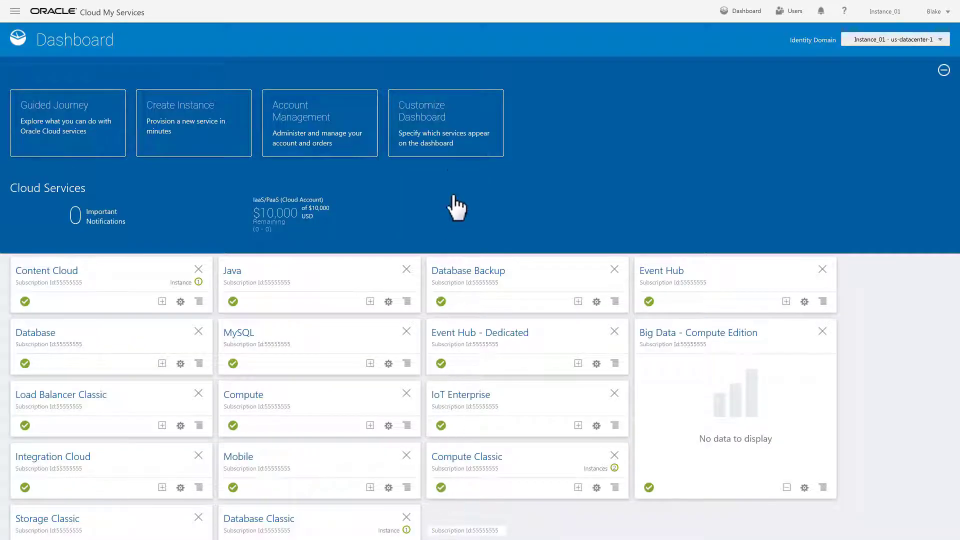
# Step: Dismiss the dashboard customization and open the Compute tile's service console
pyautogui.click(456, 106)
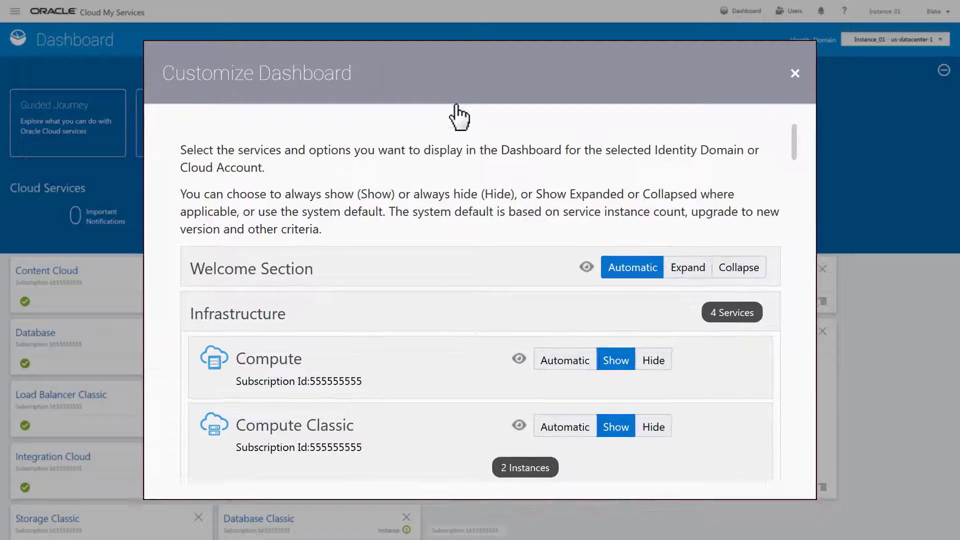
pyautogui.click(794, 73)
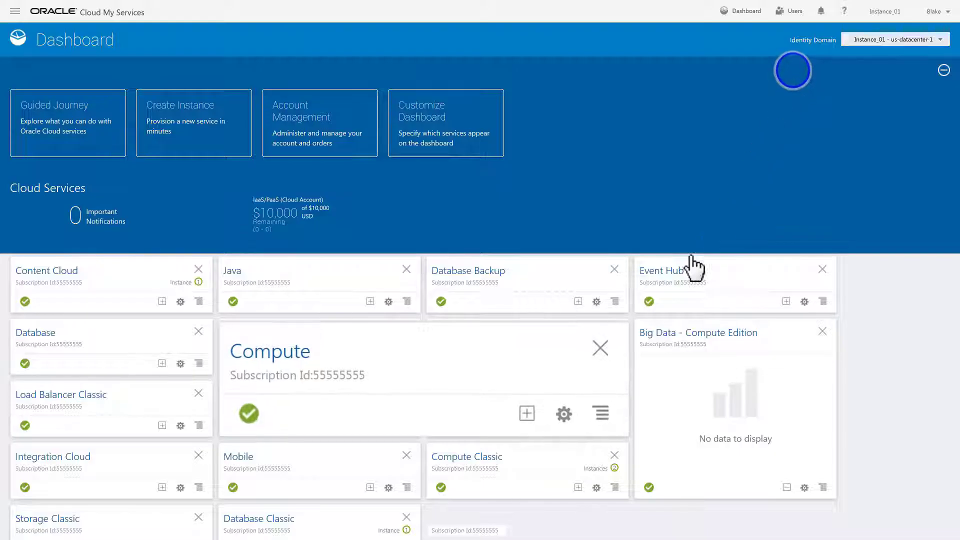
pyautogui.click(601, 413)
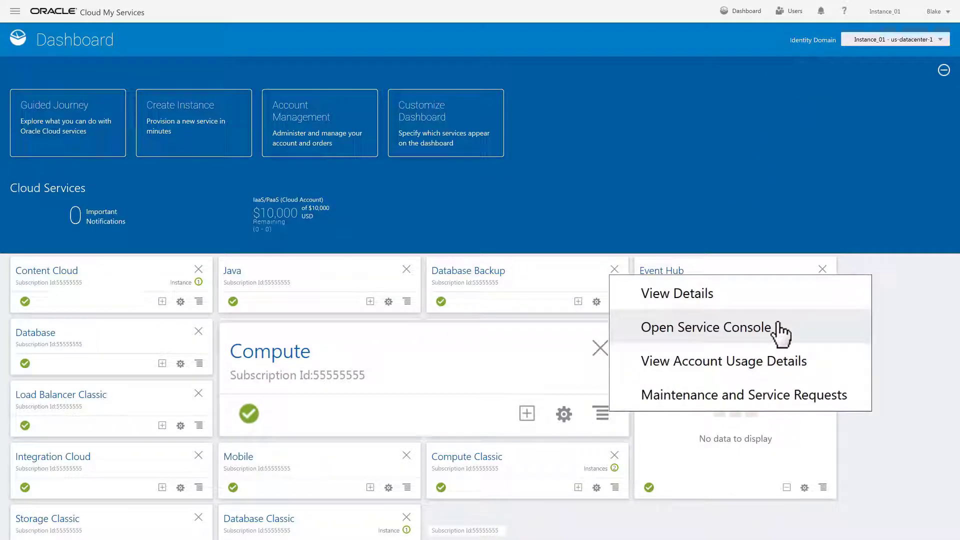
pyautogui.click(779, 325)
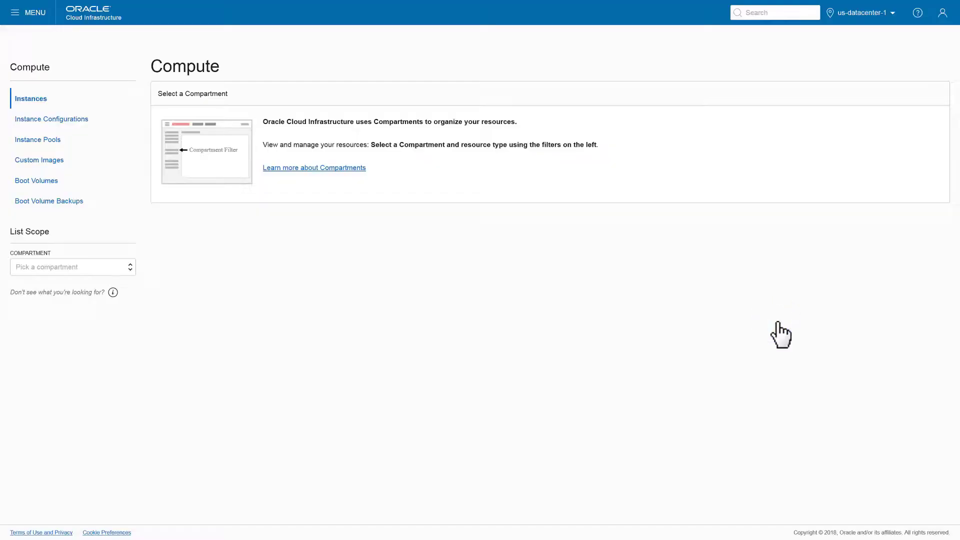
# Step: Confirm the working region is us-datacenter-1
pyautogui.click(892, 13)
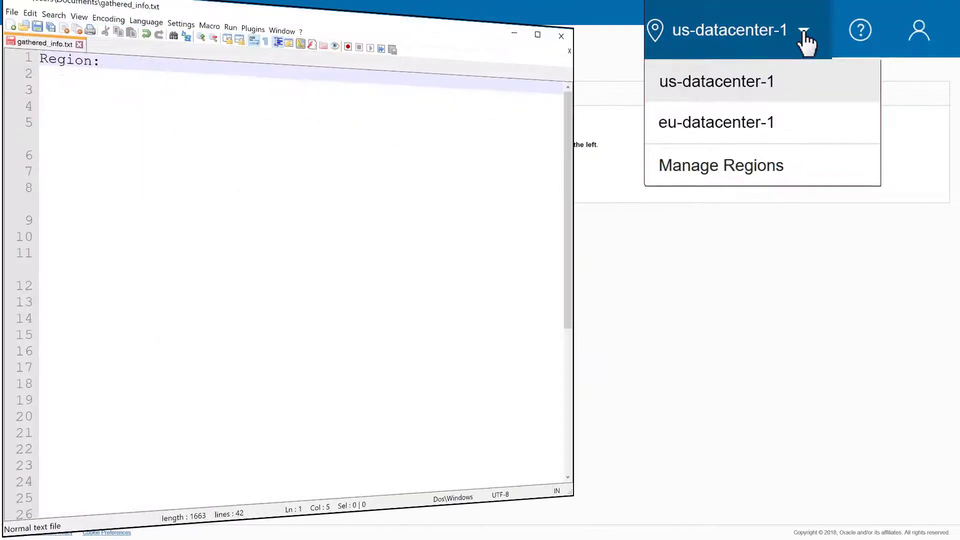
pyautogui.click(791, 92)
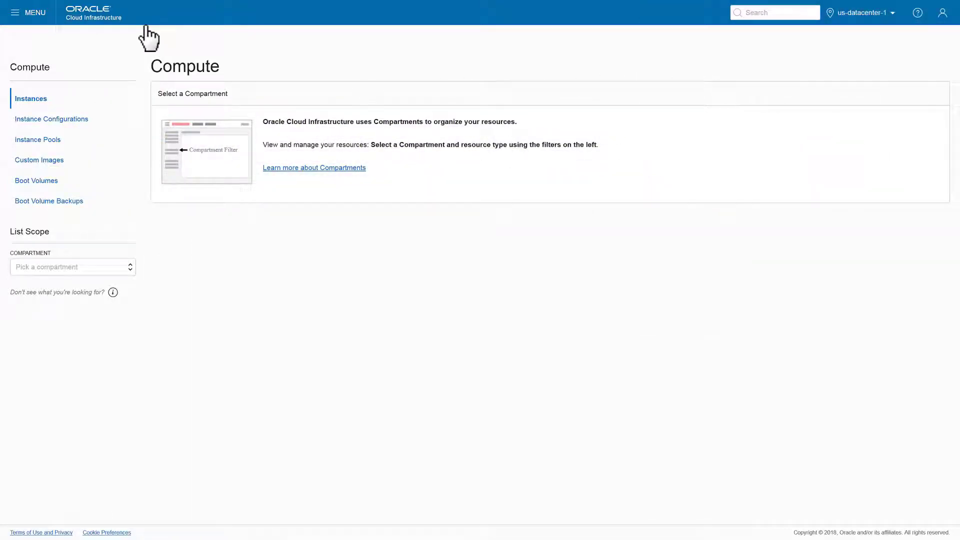
pyautogui.click(15, 12)
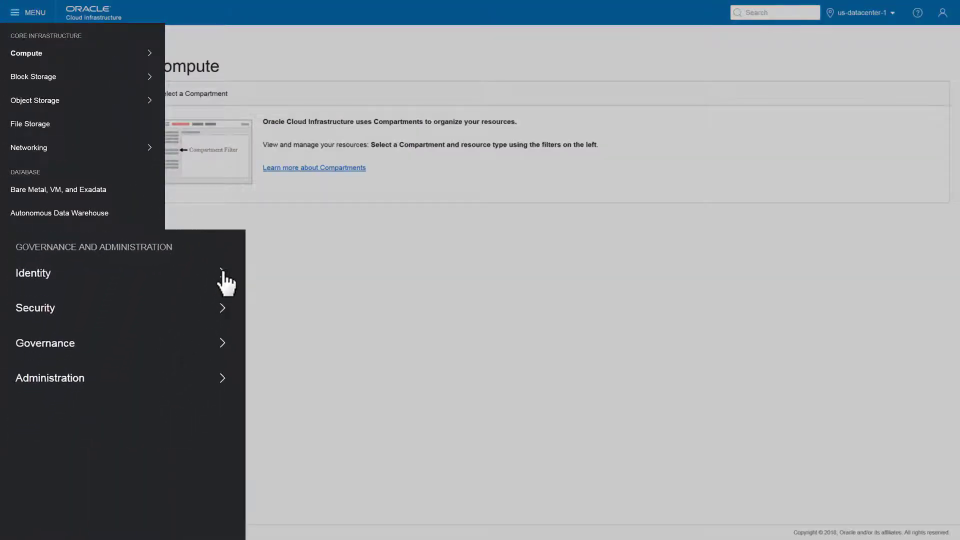
# Step: From Identity > Users, reveal and copy the cloud.account.admin user's full OCID
pyautogui.moveTo(227, 276)
pyautogui.click(292, 271)
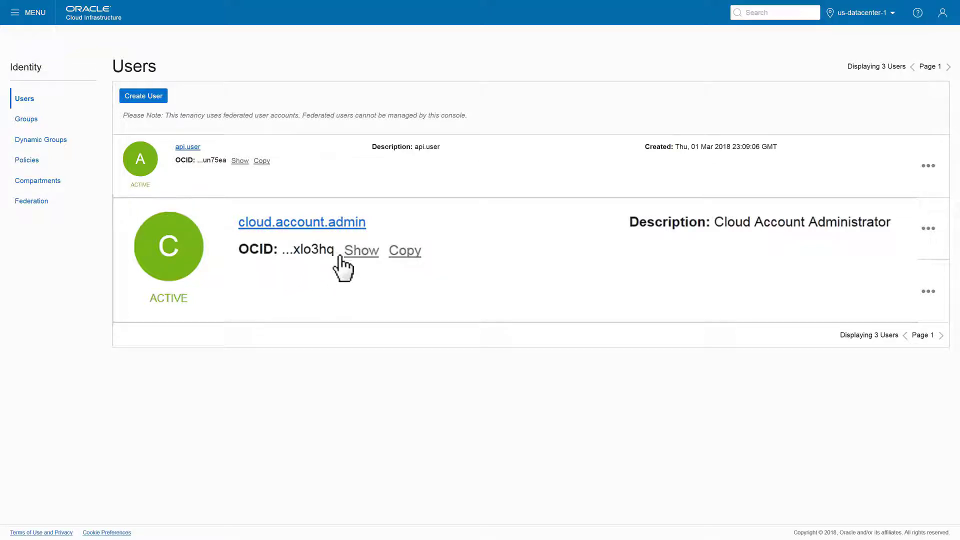
pyautogui.click(361, 250)
pyautogui.click(887, 250)
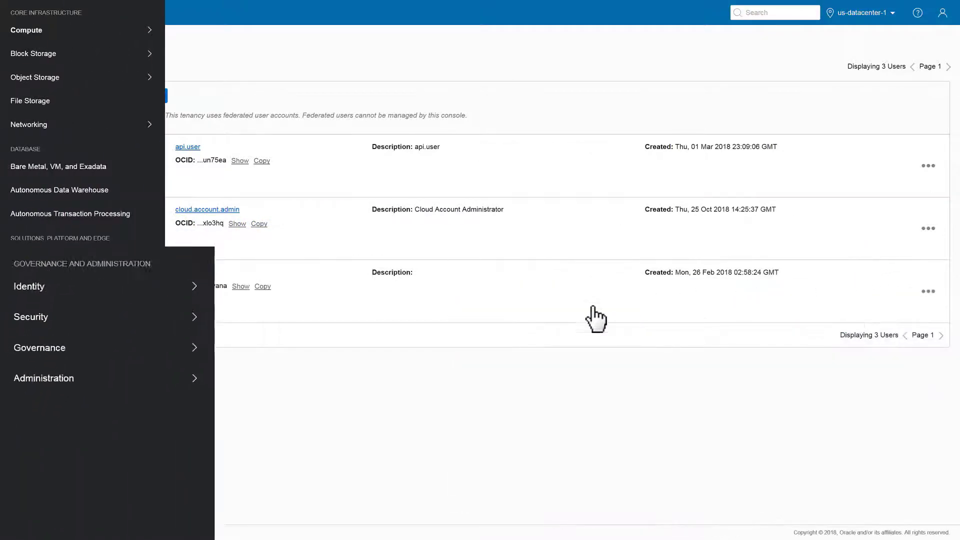
pyautogui.moveTo(202, 370)
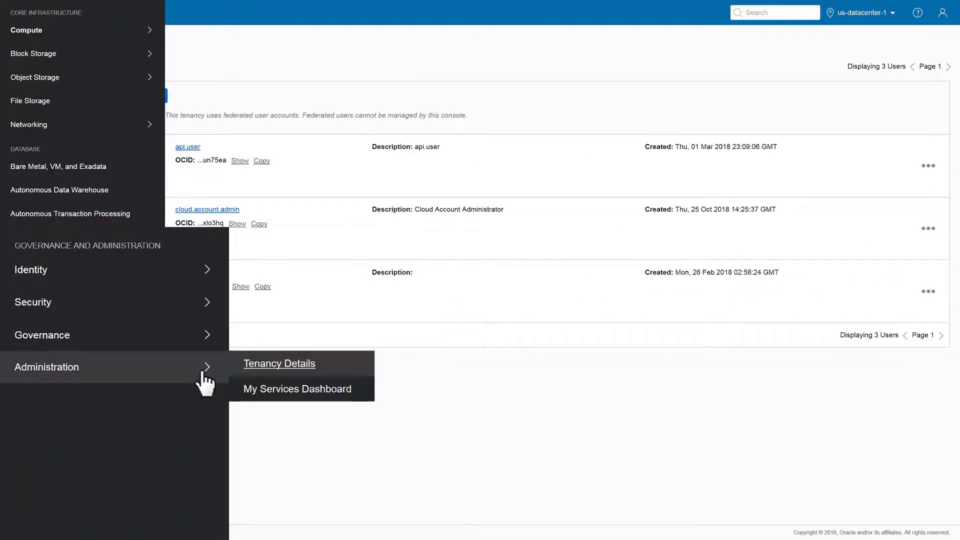
# Step: Copy the full tenancy OCID from Instance_01's Tenancy Details page
pyautogui.click(308, 368)
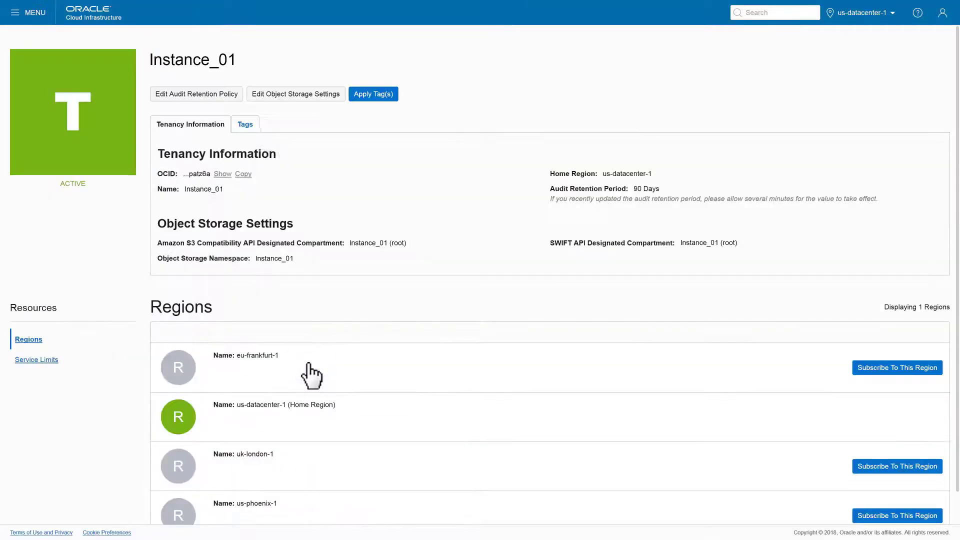
pyautogui.click(250, 178)
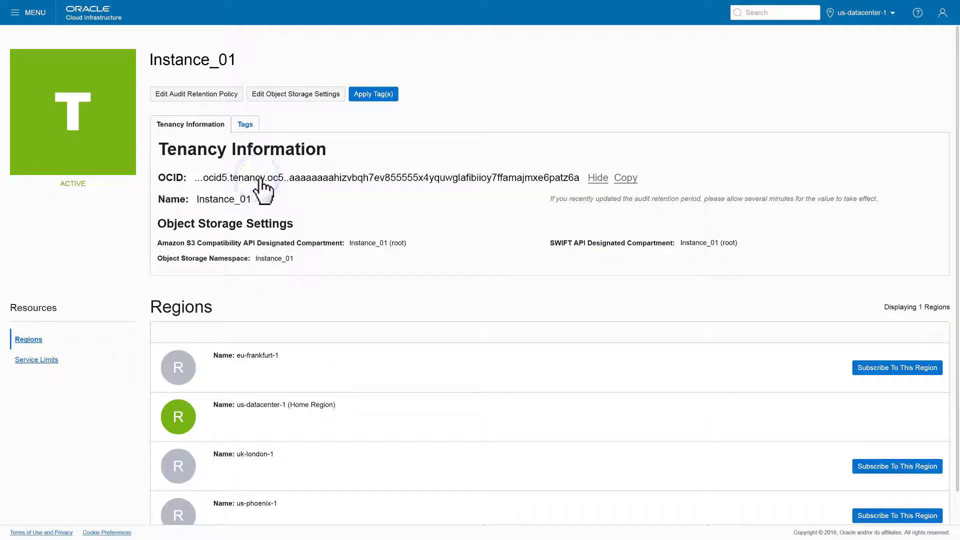
pyautogui.click(625, 178)
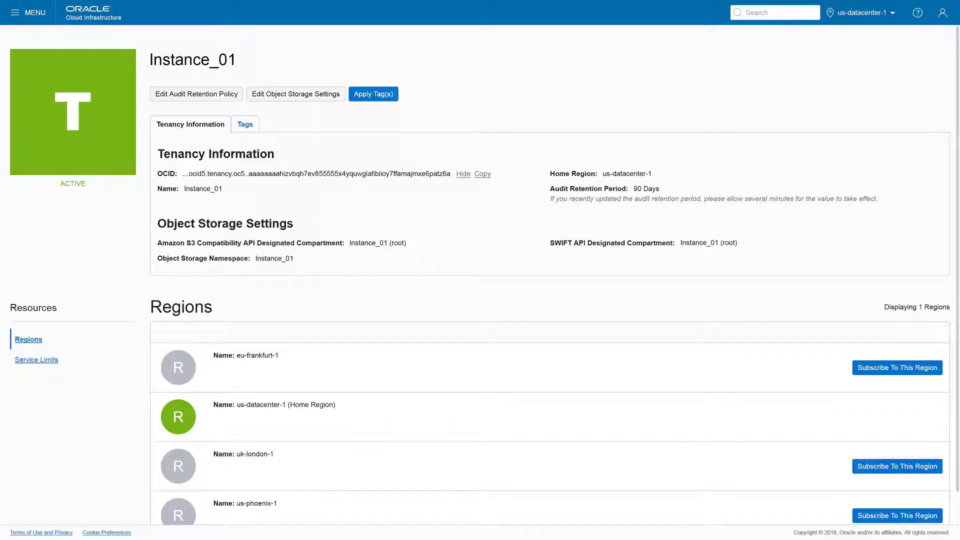
# Step: Open Identity > Compartments and copy the XalcoStorageCompartment OCID
pyautogui.click(19, 14)
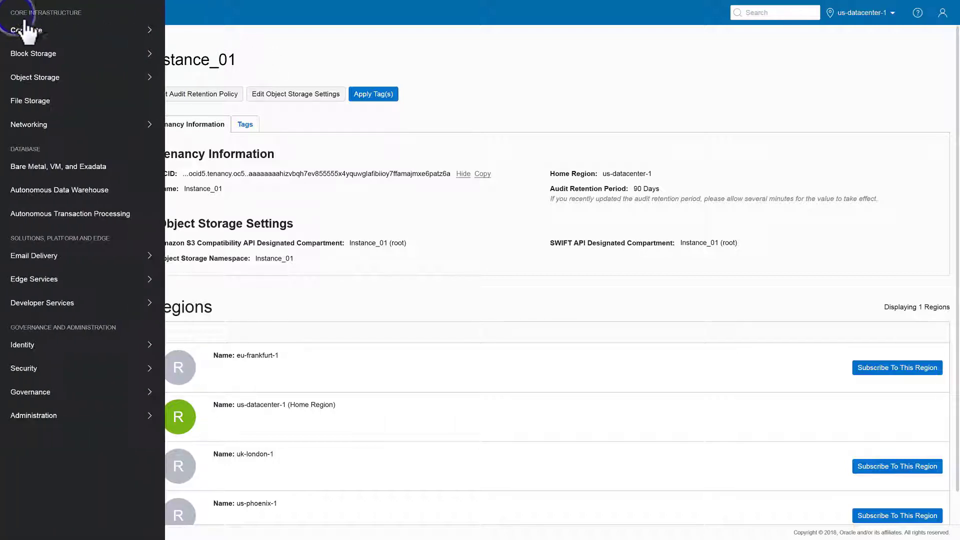
pyautogui.moveTo(147, 348)
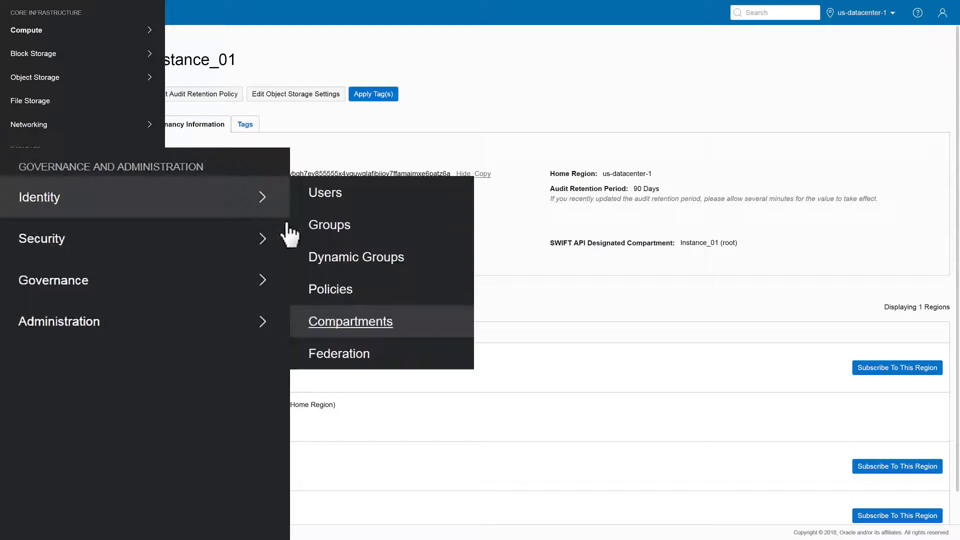
pyautogui.click(387, 321)
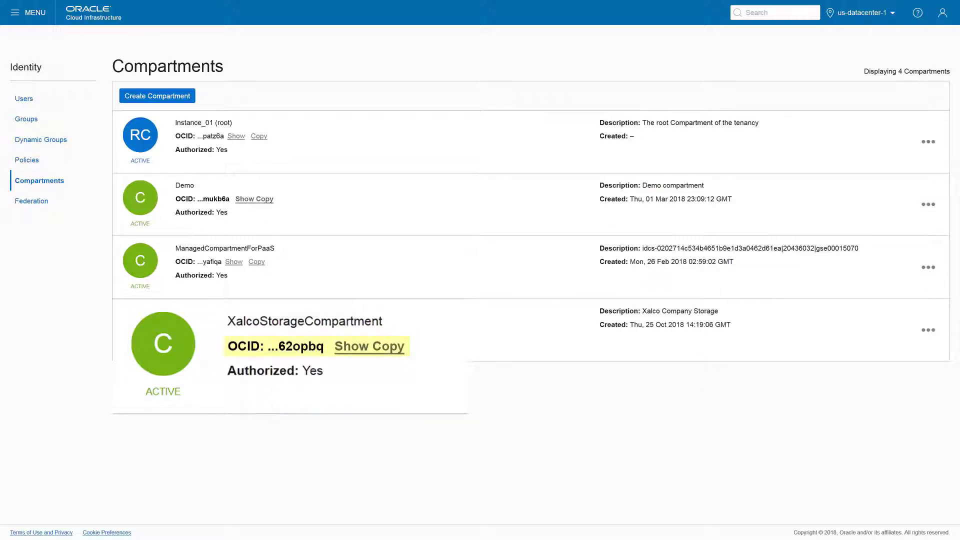
pyautogui.click(351, 347)
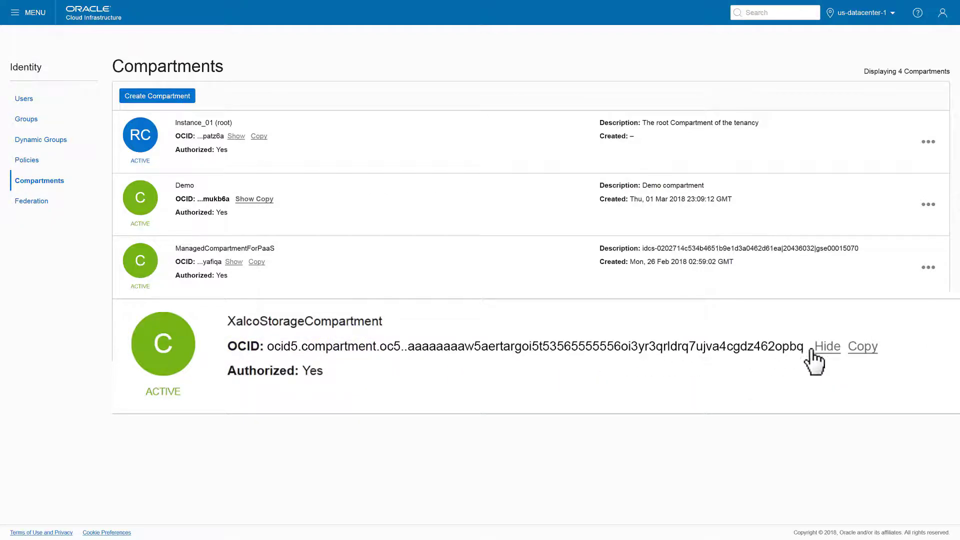
pyautogui.click(860, 350)
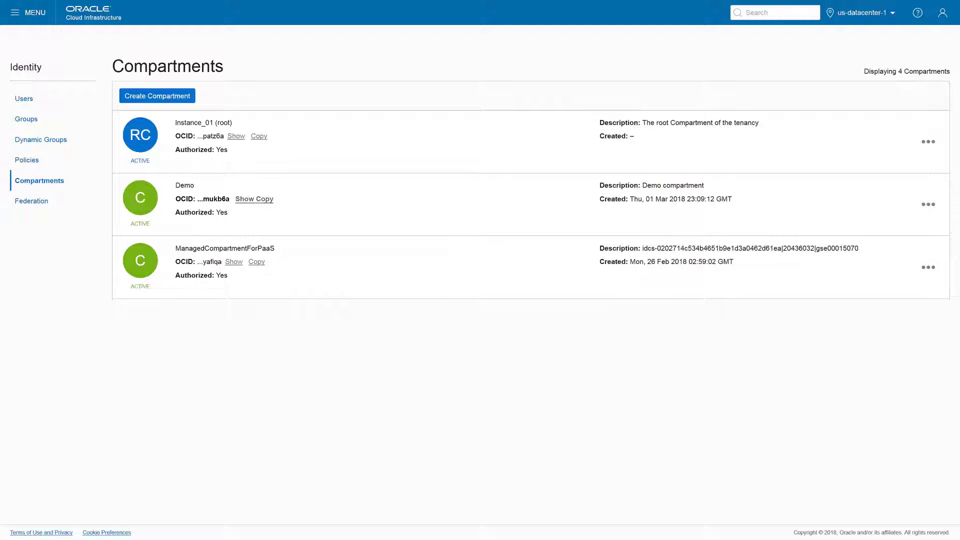
# Step: Create compartment XalcoStorageCompartment with description 'Xalco Company Storage'
pyautogui.click(161, 94)
pyautogui.write('XalcoStorageCompartment')
pyautogui.press('Tab')
pyautogui.write('Xalco Company Storage')
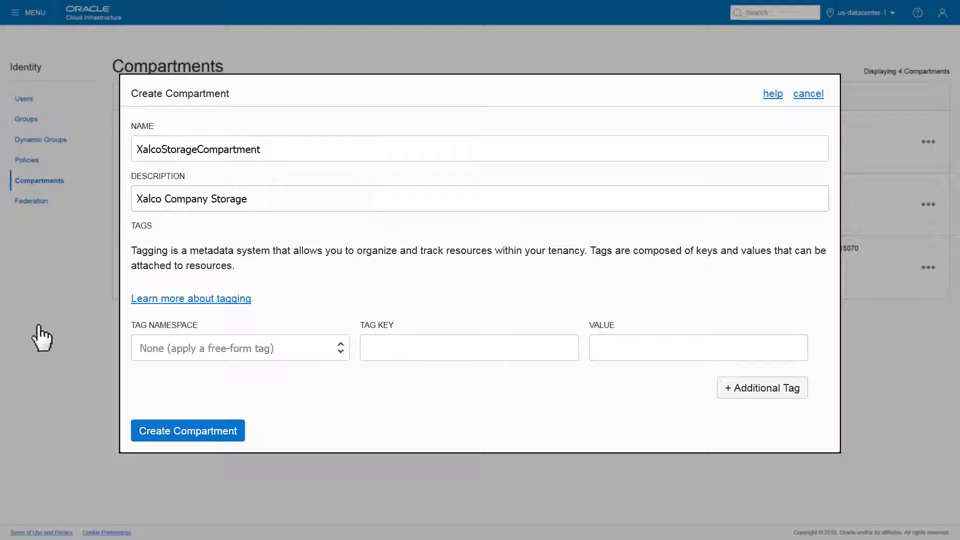
pyautogui.click(179, 432)
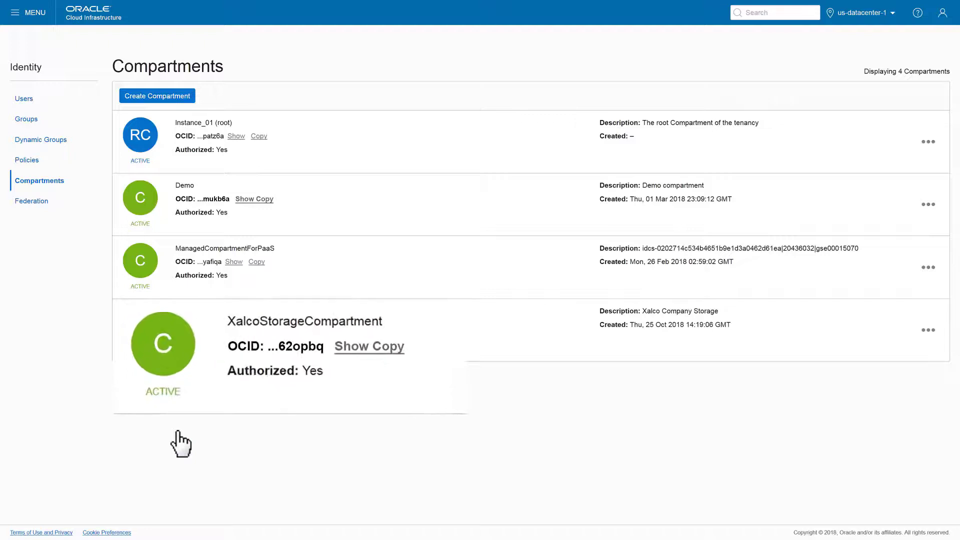
# Step: Show and copy XalcoStorageCompartment's full OCID from the Compartments list
pyautogui.click(353, 345)
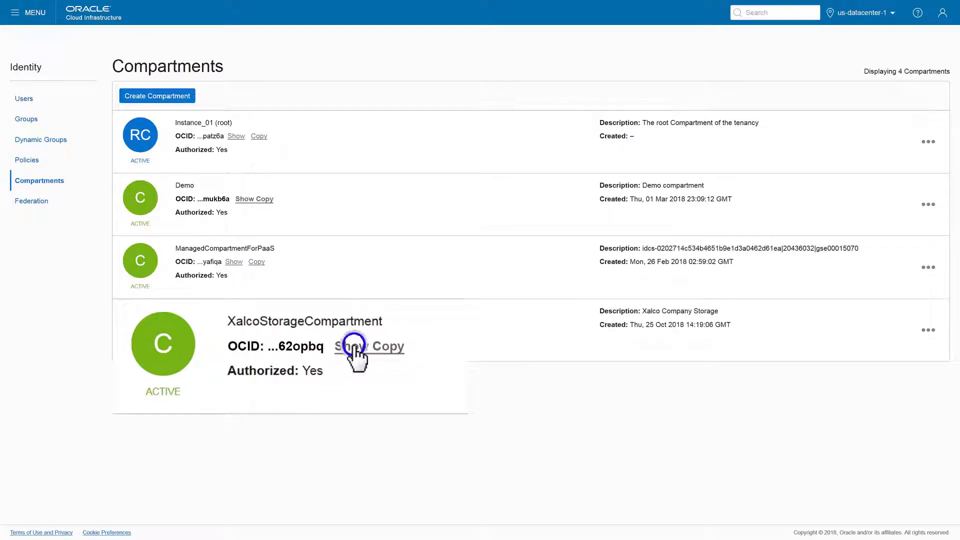
pyautogui.click(862, 346)
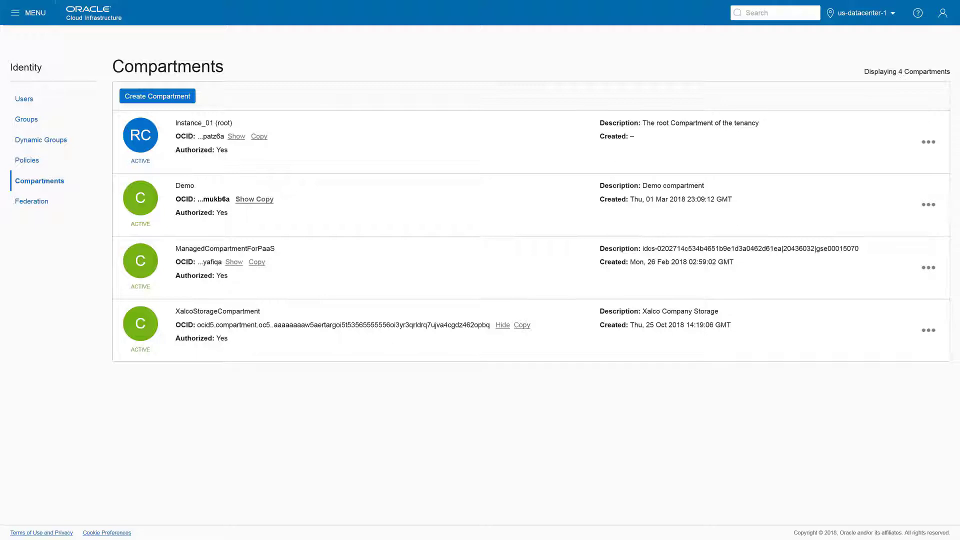
# Step: Add the pasted PEM public key as an API key on cloud.account.admin's user page
pyautogui.click(24, 99)
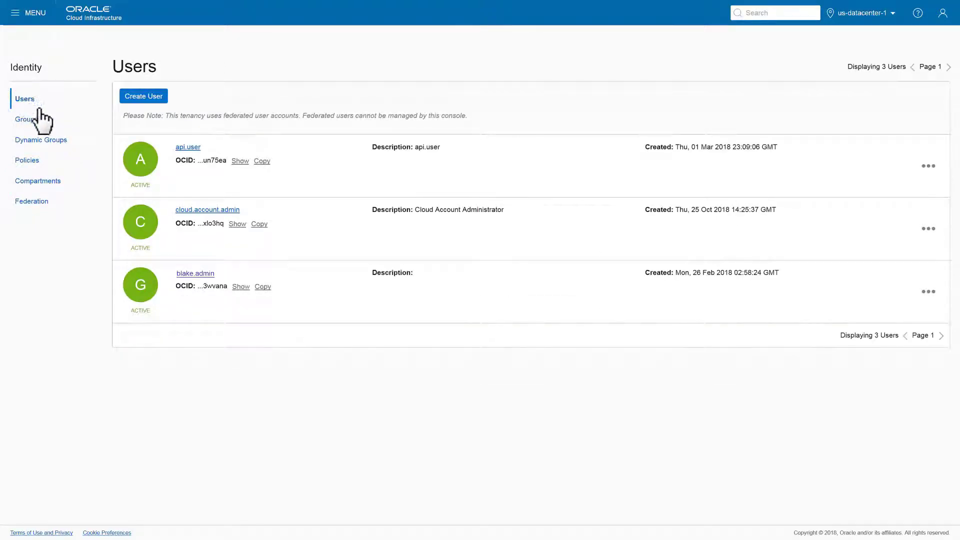
pyautogui.click(209, 210)
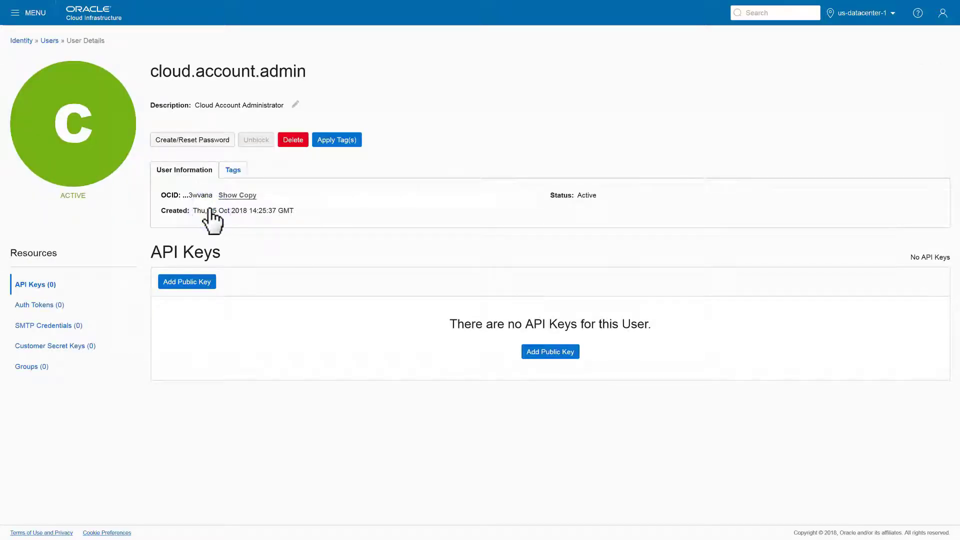
pyautogui.click(180, 282)
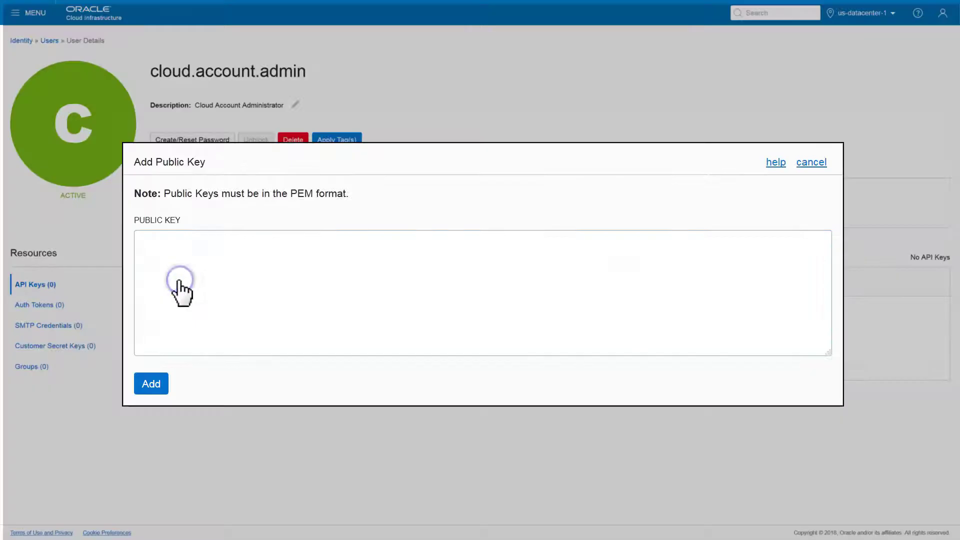
pyautogui.rightClick(385, 257)
pyautogui.click(360, 289)
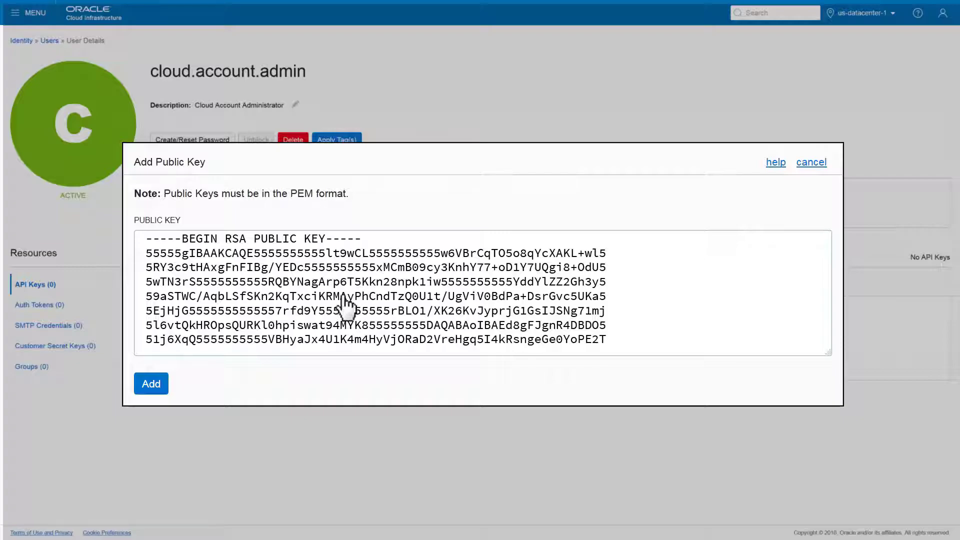
pyautogui.click(151, 383)
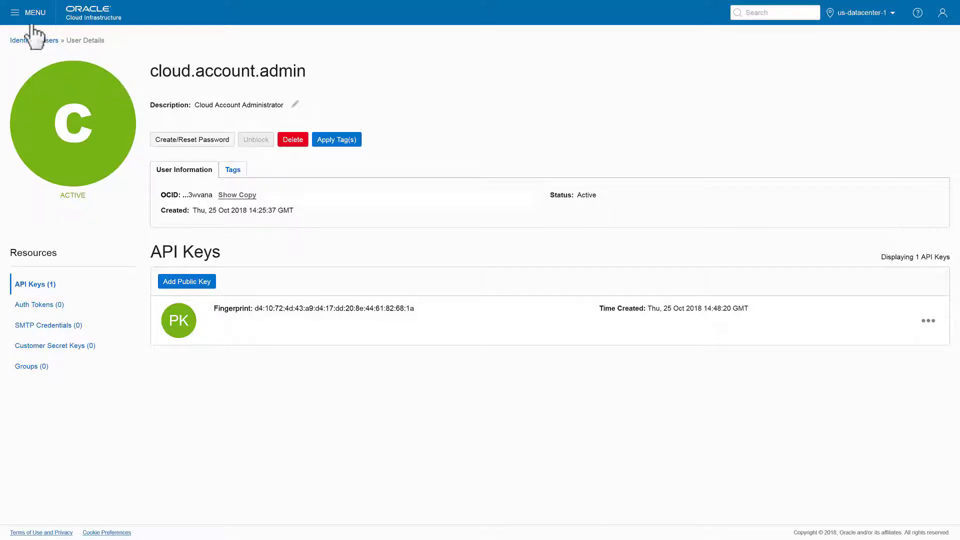
# Step: Go to the My Services dashboard, then to the Autonomous Content Instances page
pyautogui.click(19, 14)
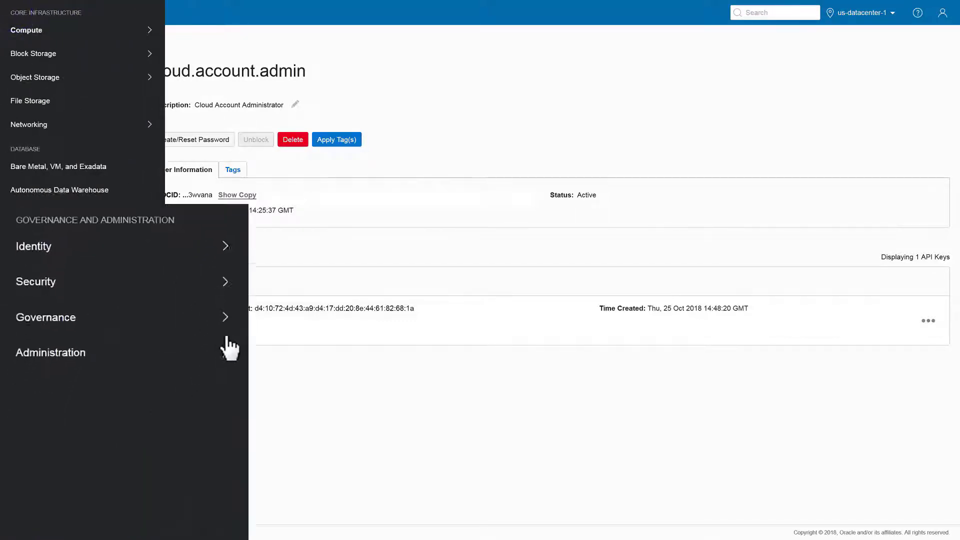
pyautogui.moveTo(132, 417)
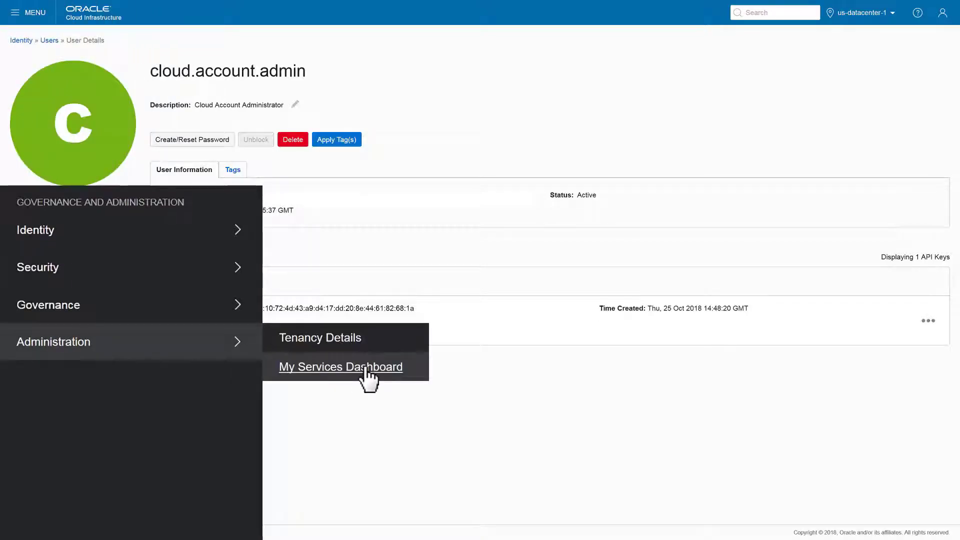
pyautogui.click(366, 369)
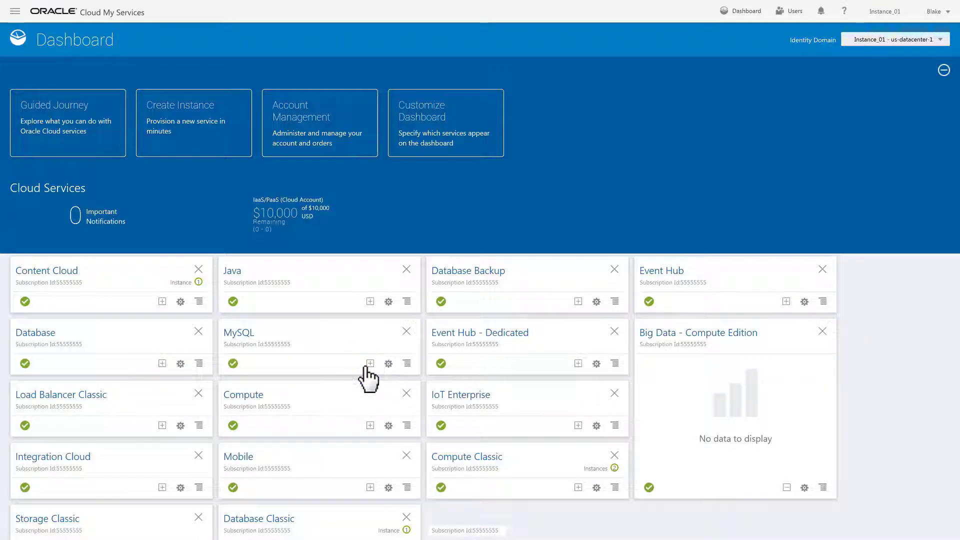
pyautogui.click(19, 15)
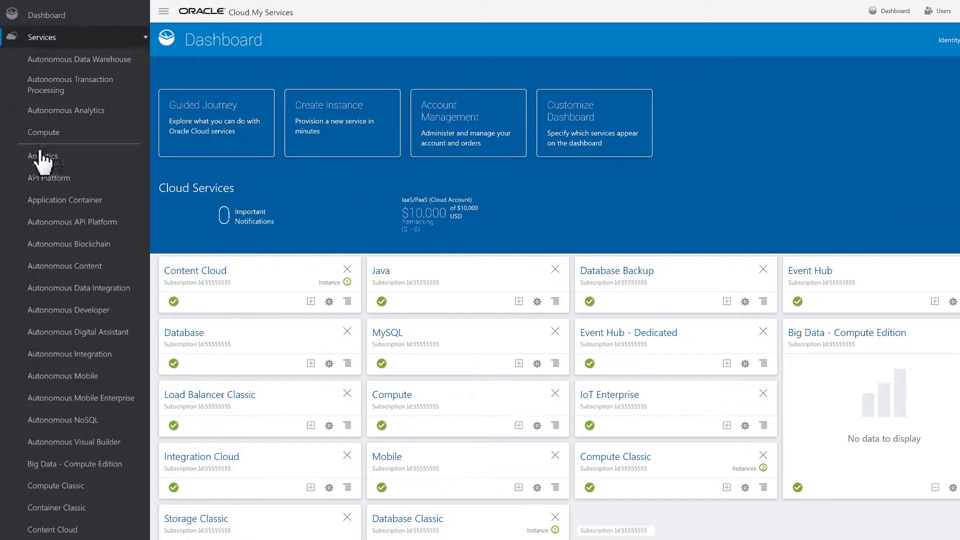
pyautogui.click(63, 266)
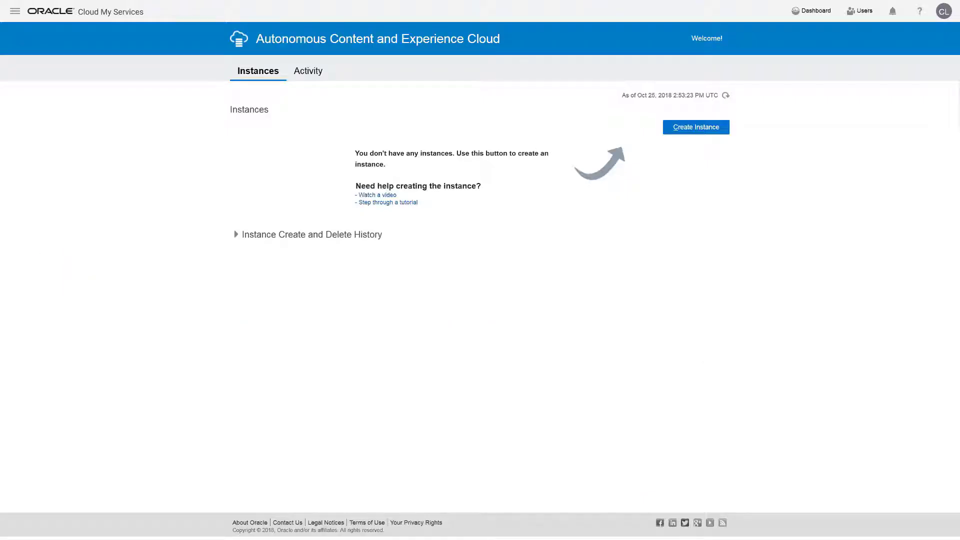
# Step: Start a new instance named Xalco, described 'Xalco Company', with the notification e-mail address
pyautogui.click(707, 127)
pyautogui.write('Xalco')
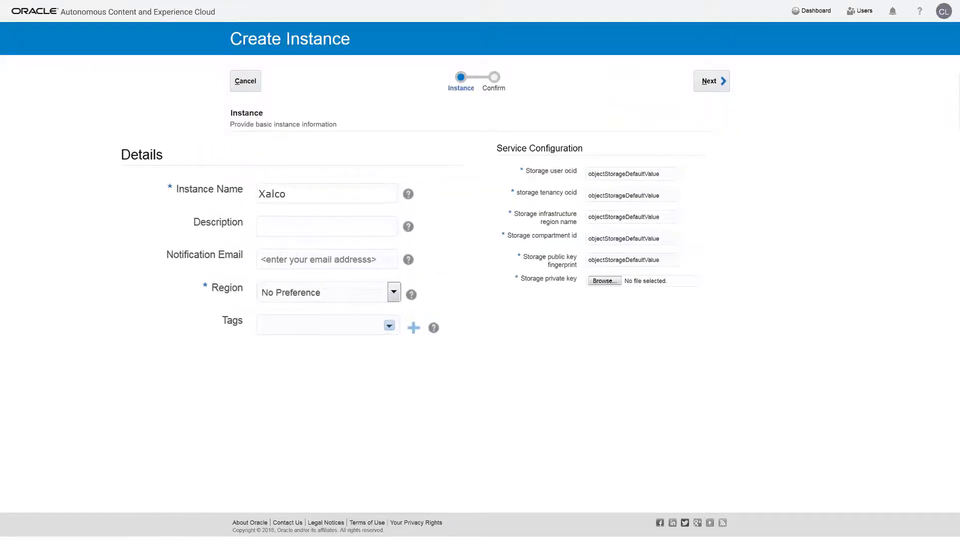
pyautogui.press('Tab')
pyautogui.write('Xalco Company')
pyautogui.press('Tab')
pyautogui.write('blake@mail.example.com')
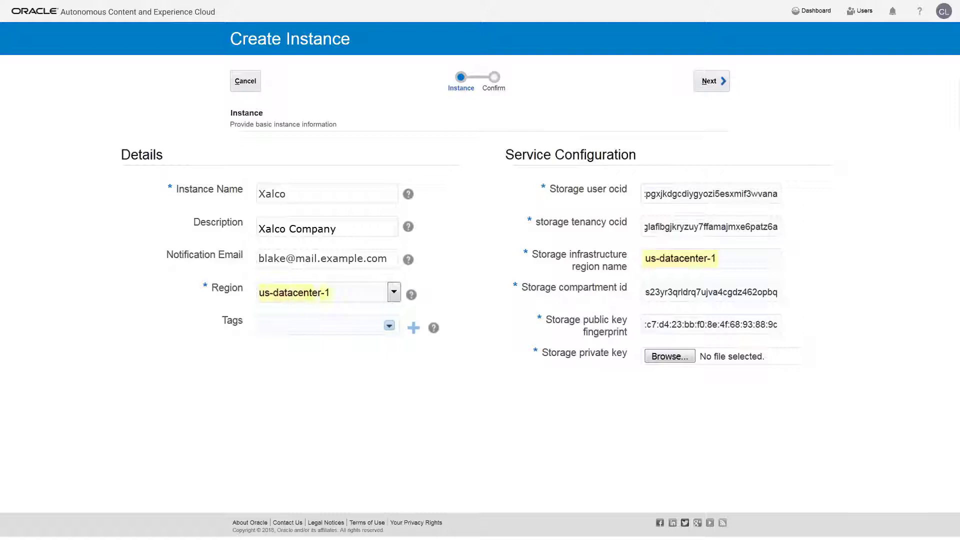
# Step: Select oci_api_key.pem as the storage private key and advance to Confirmation
pyautogui.click(667, 356)
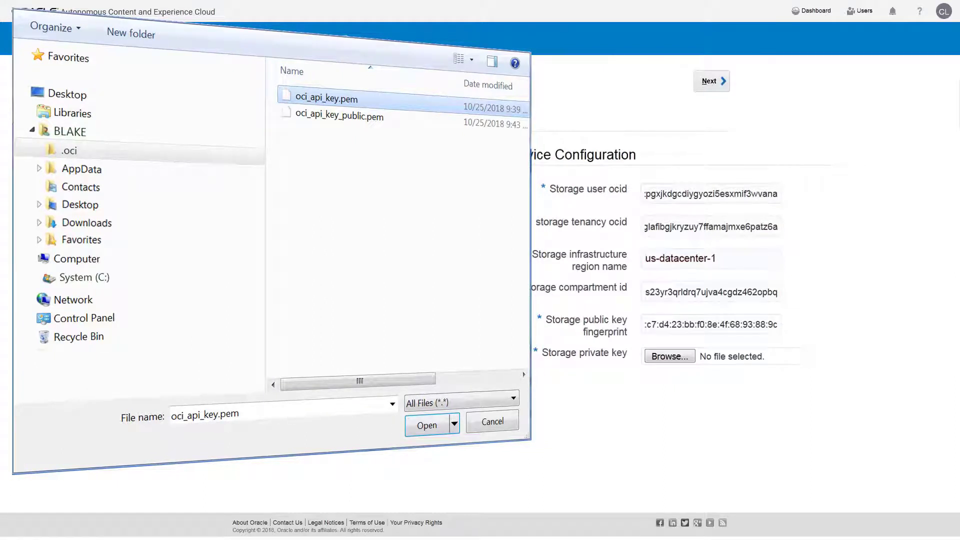
pyautogui.click(428, 425)
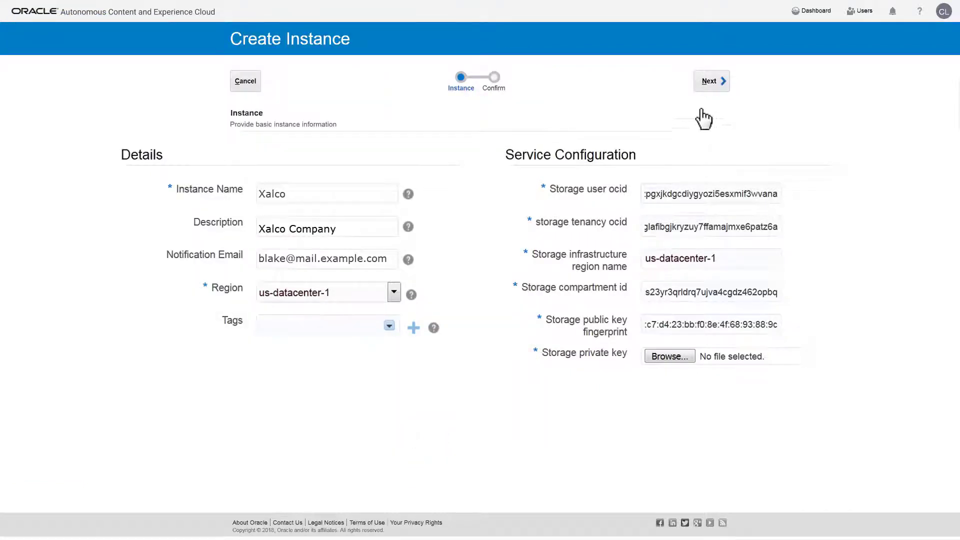
pyautogui.click(715, 85)
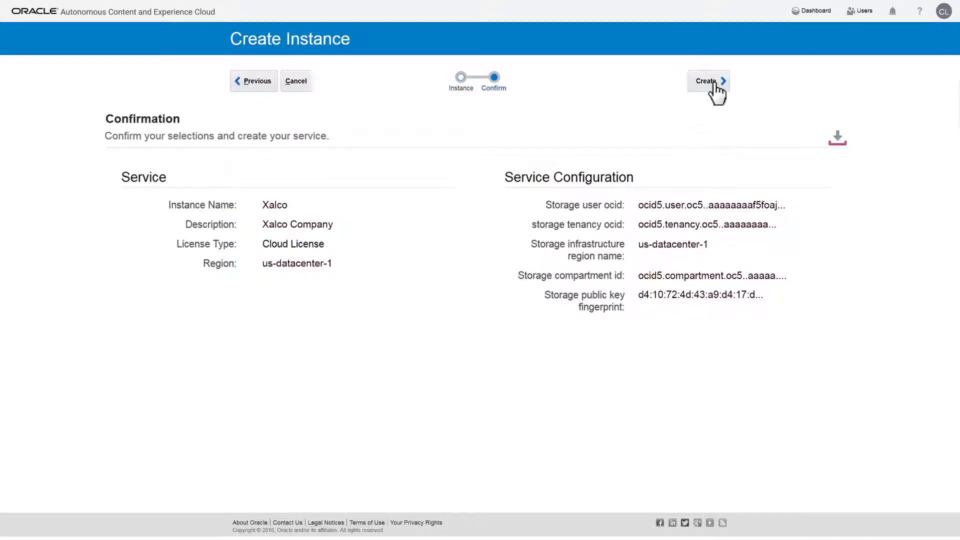
# Step: Create the Xalco instance from the Confirmation page, then return to My Services Dashboard
pyautogui.click(715, 83)
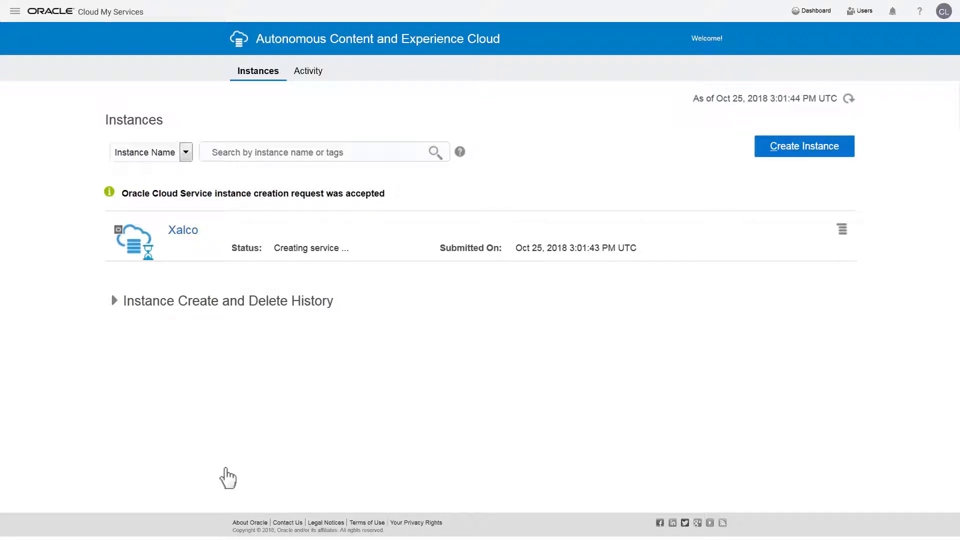
pyautogui.click(246, 430)
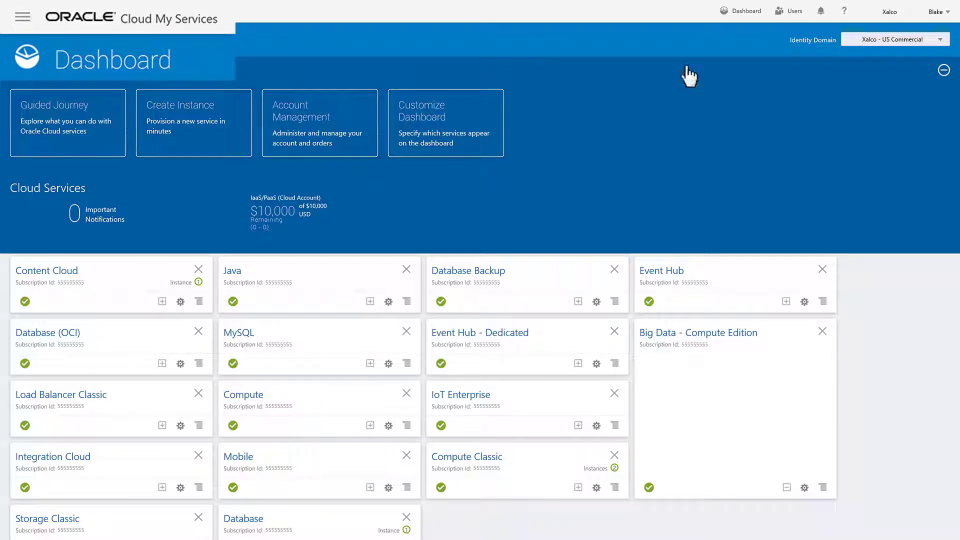
# Step: Open the Identity Cloud Service console's Groups list from user management
pyautogui.click(766, 42)
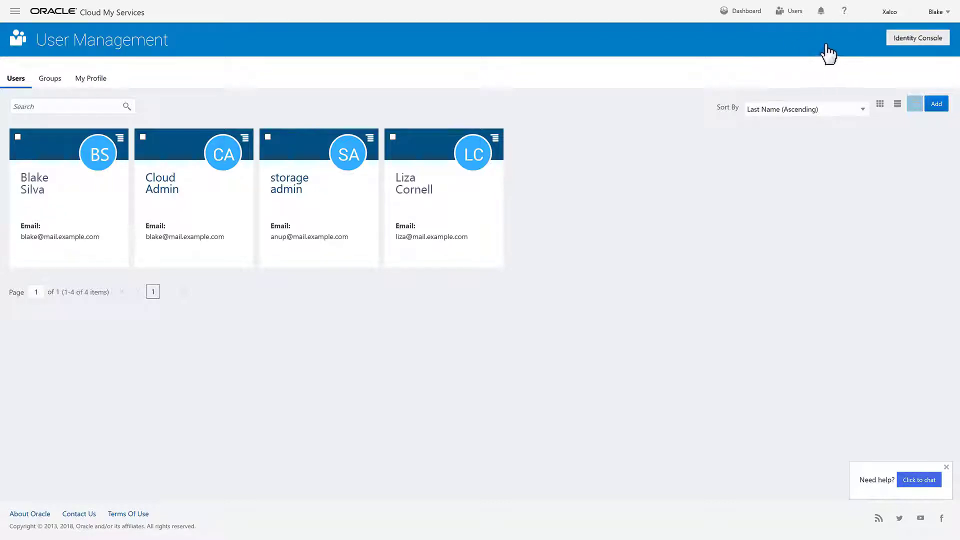
pyautogui.click(874, 50)
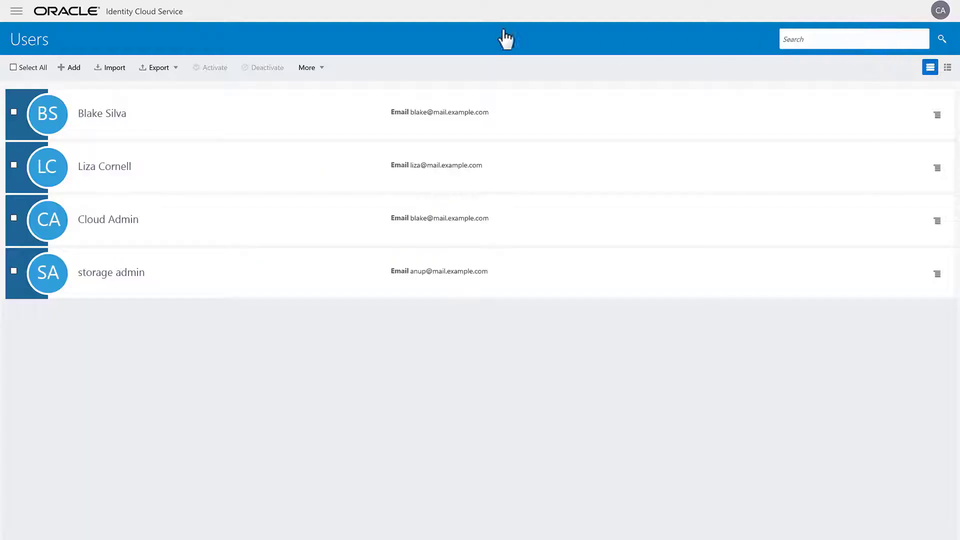
pyautogui.click(16, 12)
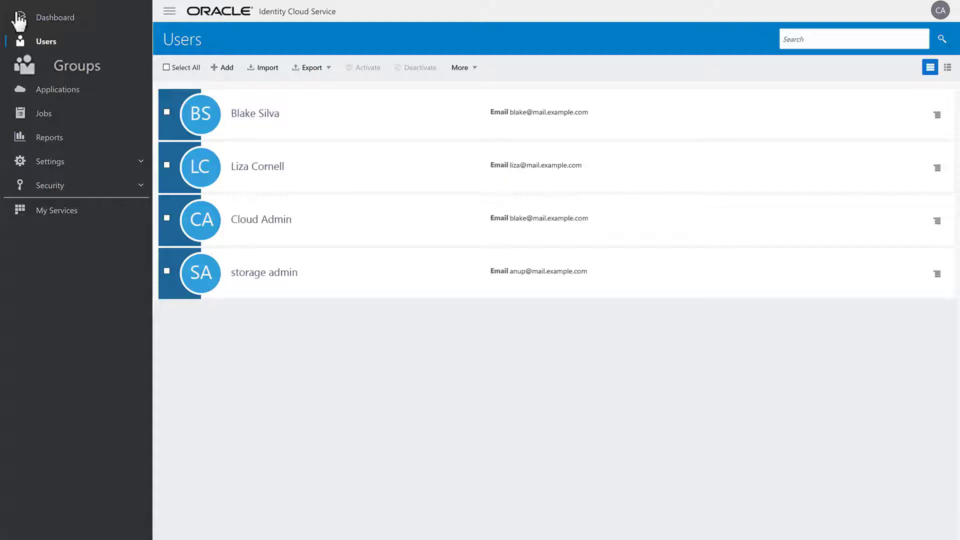
pyautogui.click(58, 70)
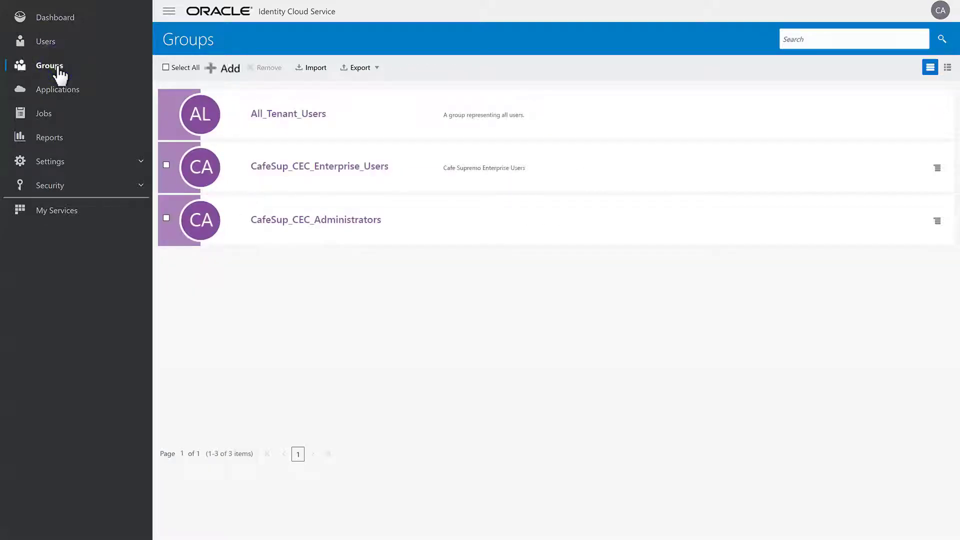
# Step: Add the group Xalco_CEC_Enterprise_Users and open its details
pyautogui.click(229, 70)
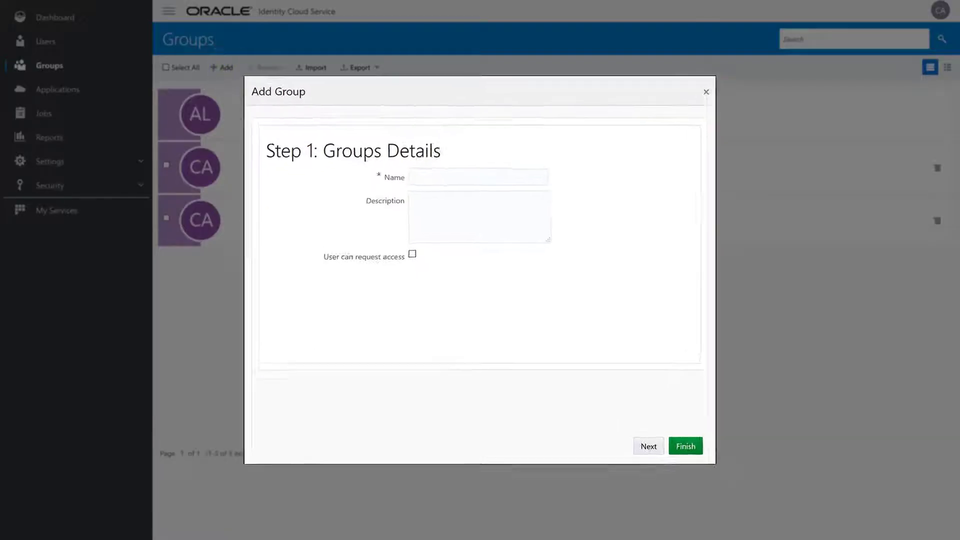
pyautogui.write('Xalco_CEC_Enterprise_Users')
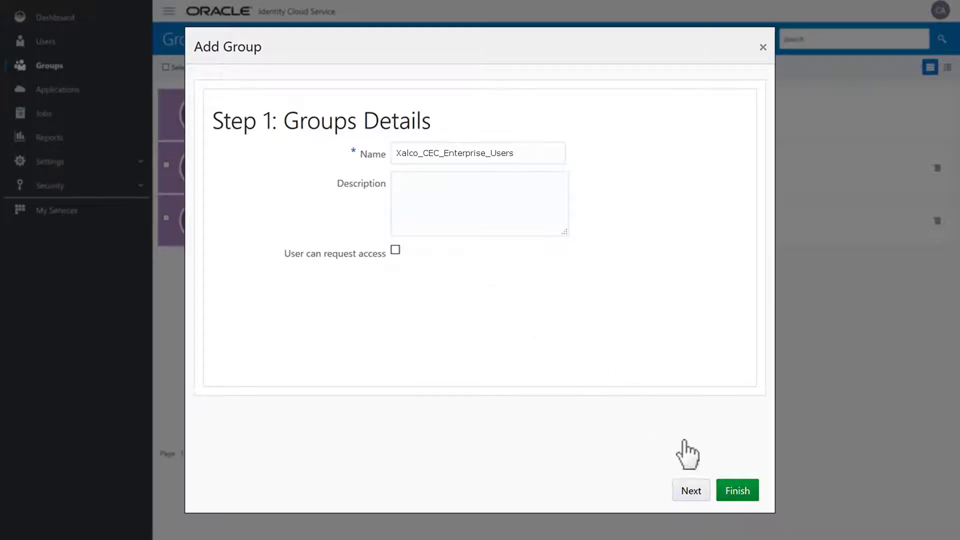
pyautogui.click(738, 490)
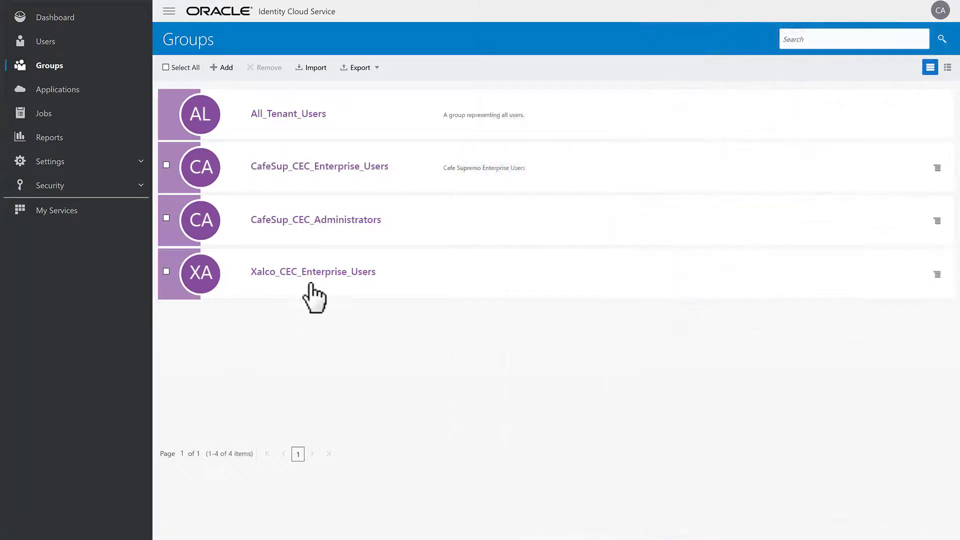
pyautogui.click(325, 271)
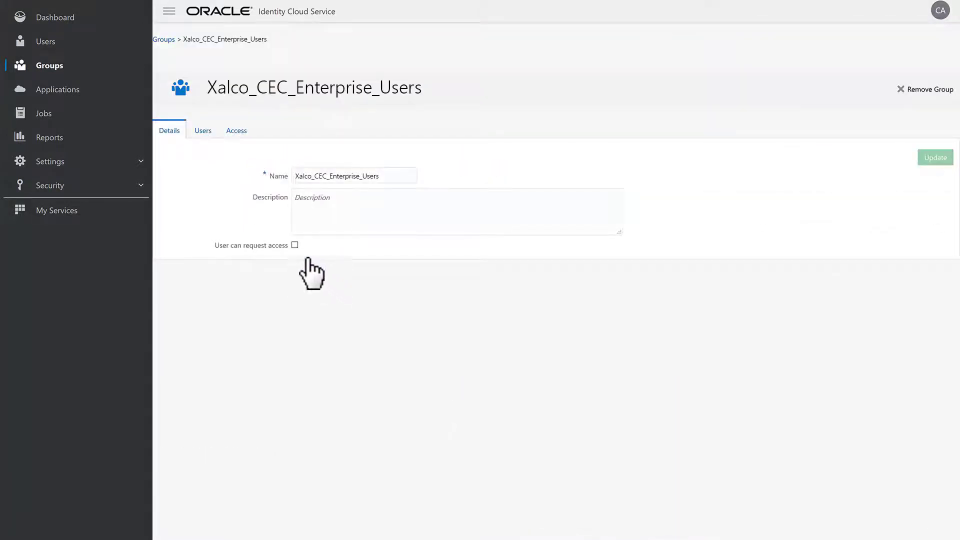
# Step: Assign the Xalco_CEC_Enterprise_Users group to the CECContentAdministrator role of the CECS_xalcocec application
pyautogui.click(72, 90)
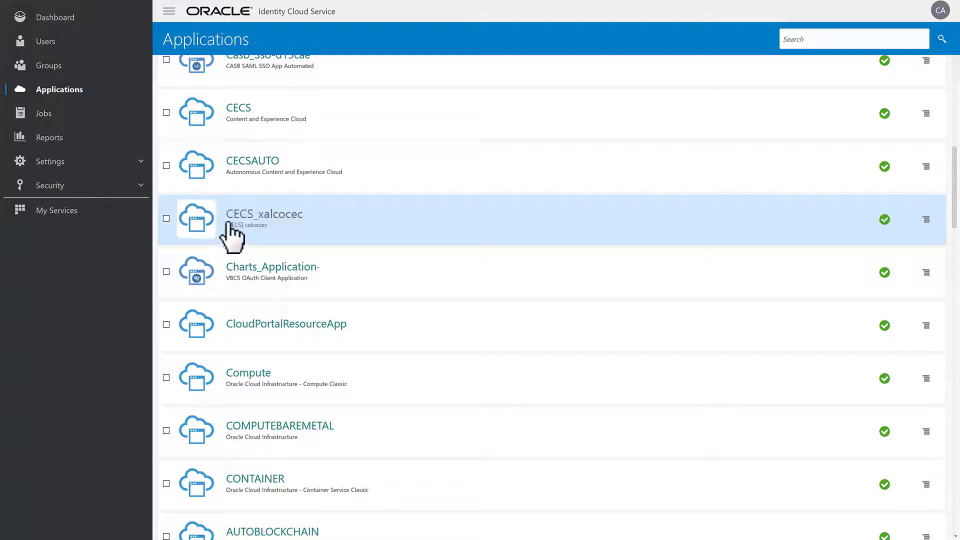
pyautogui.click(301, 224)
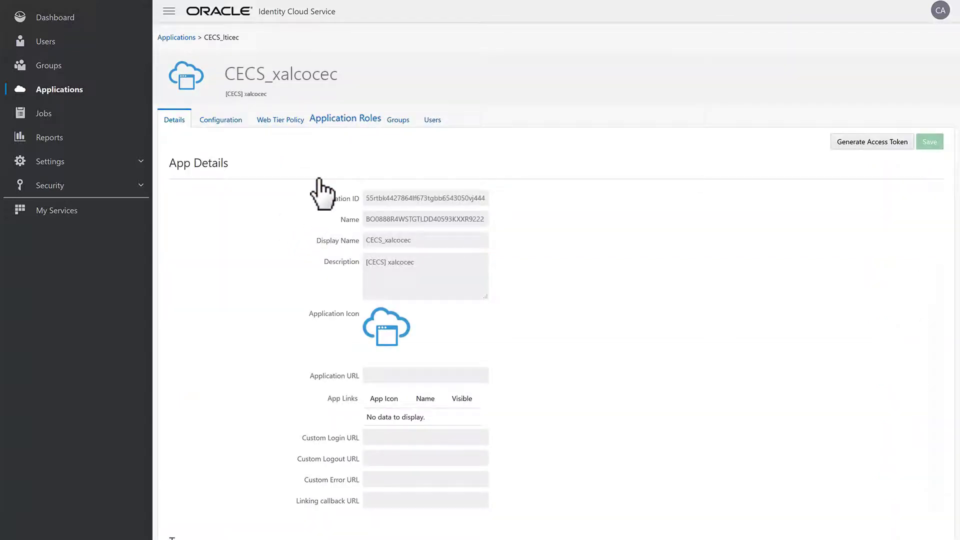
pyautogui.click(343, 120)
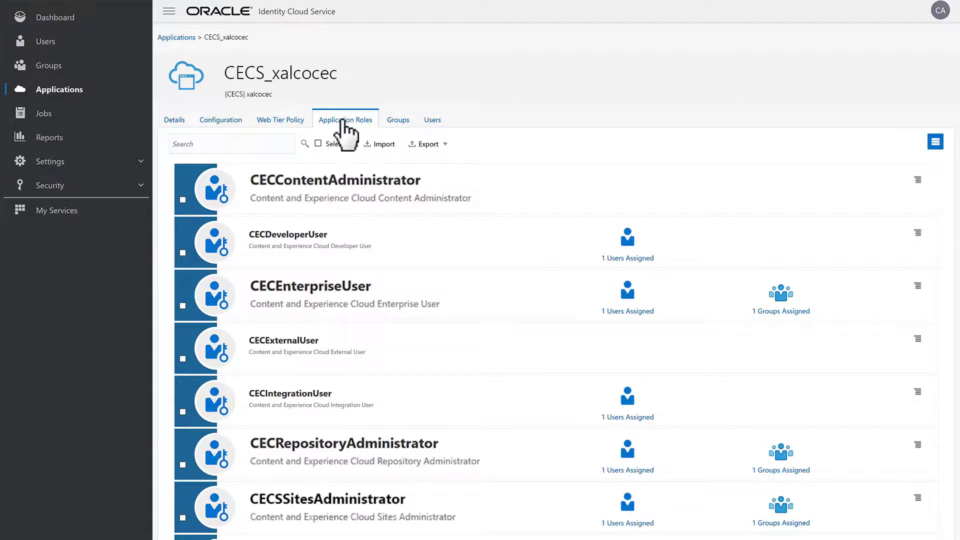
pyautogui.click(917, 181)
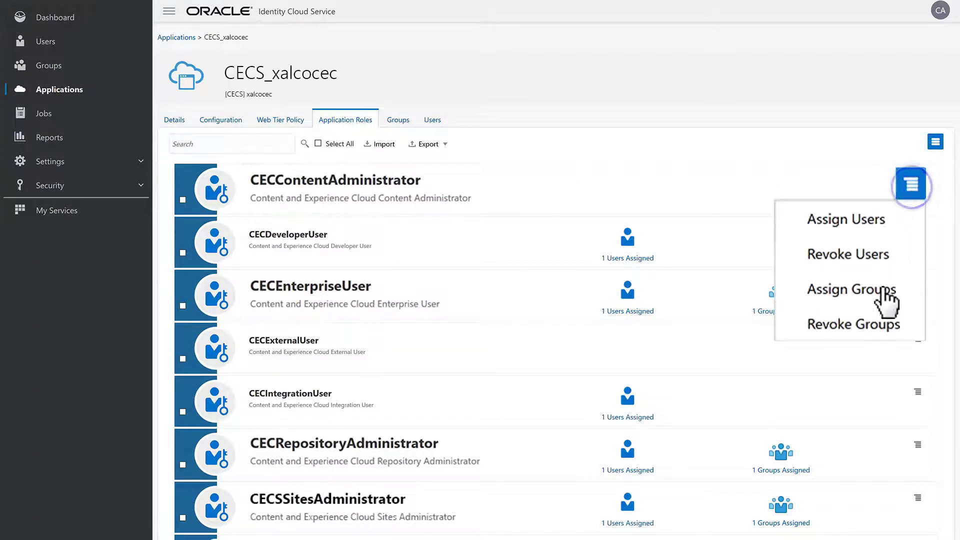
pyautogui.click(887, 295)
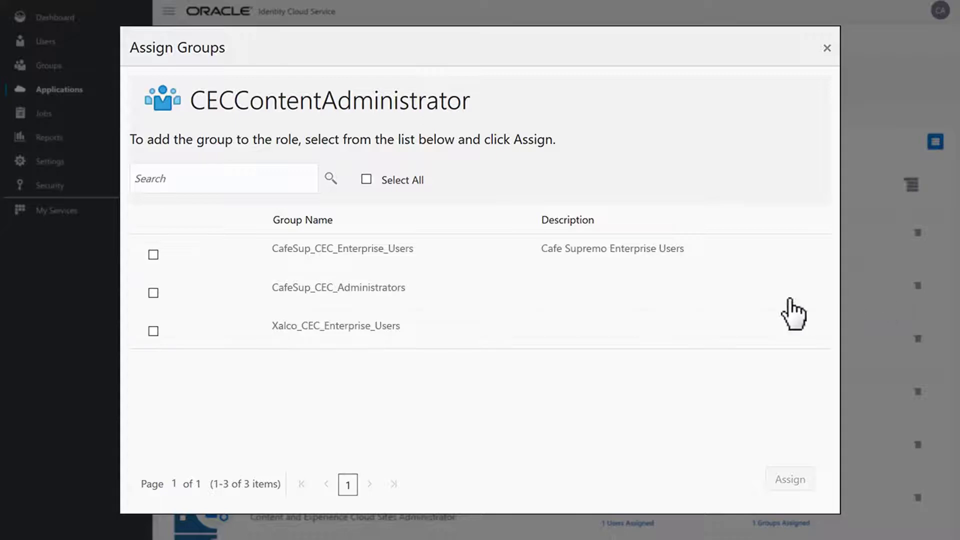
pyautogui.click(153, 331)
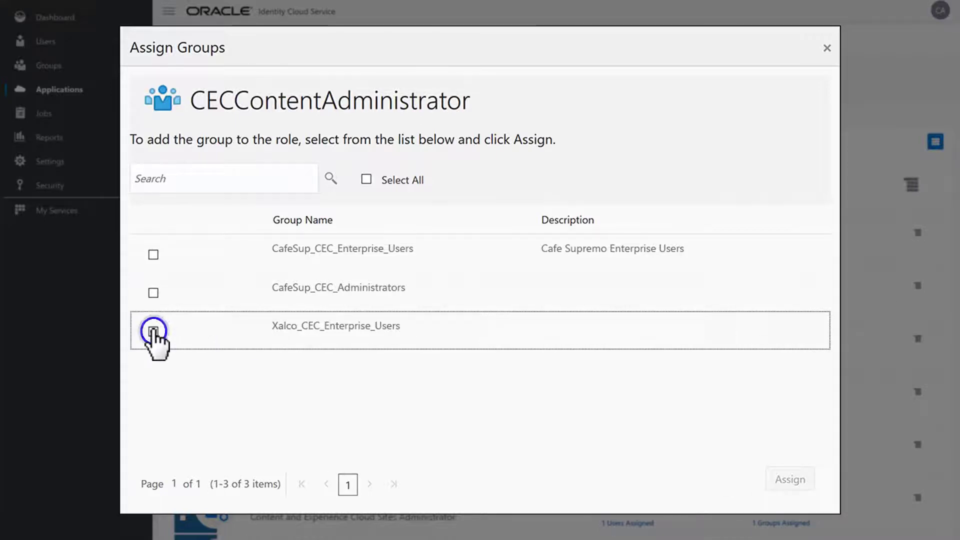
pyautogui.click(788, 481)
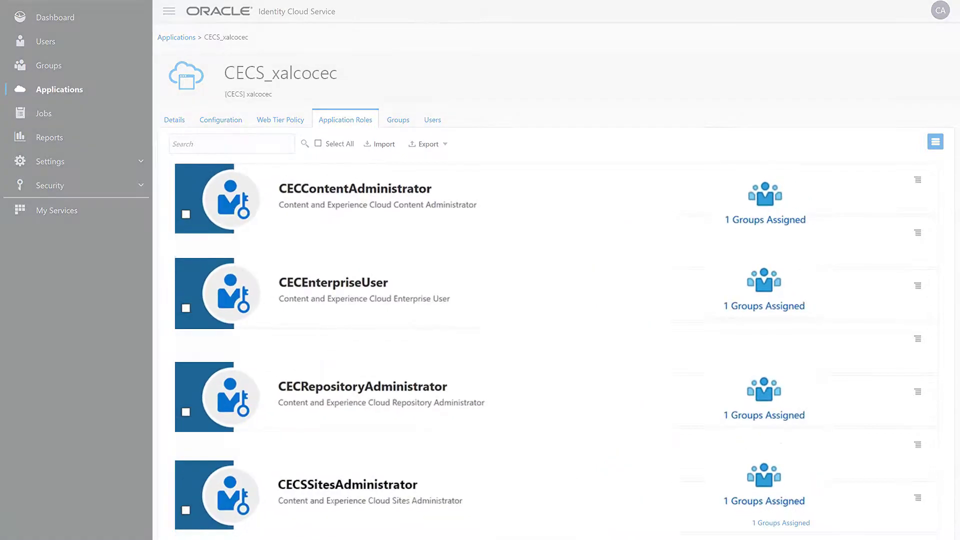
# Step: Create a new user, entering their first name, last name and e-mail address
pyautogui.click(81, 45)
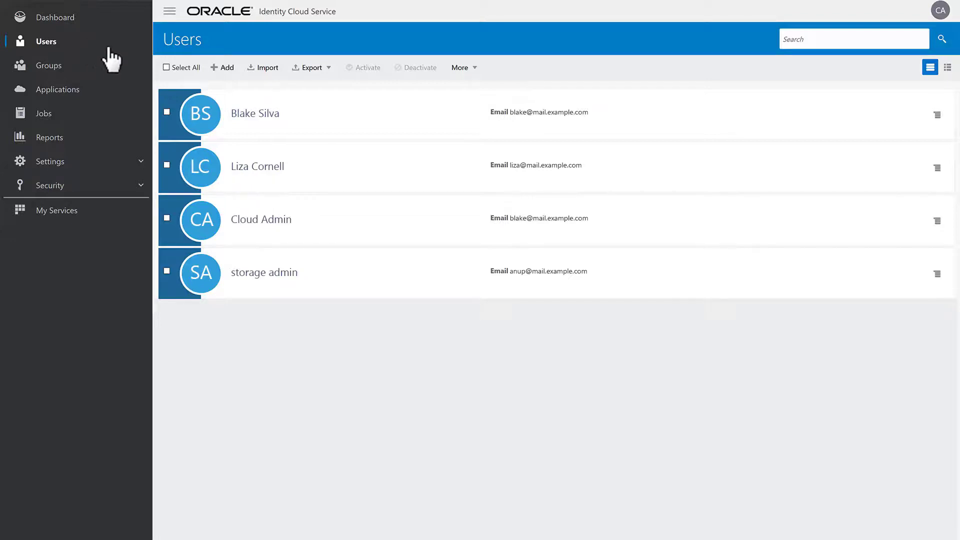
pyautogui.click(210, 67)
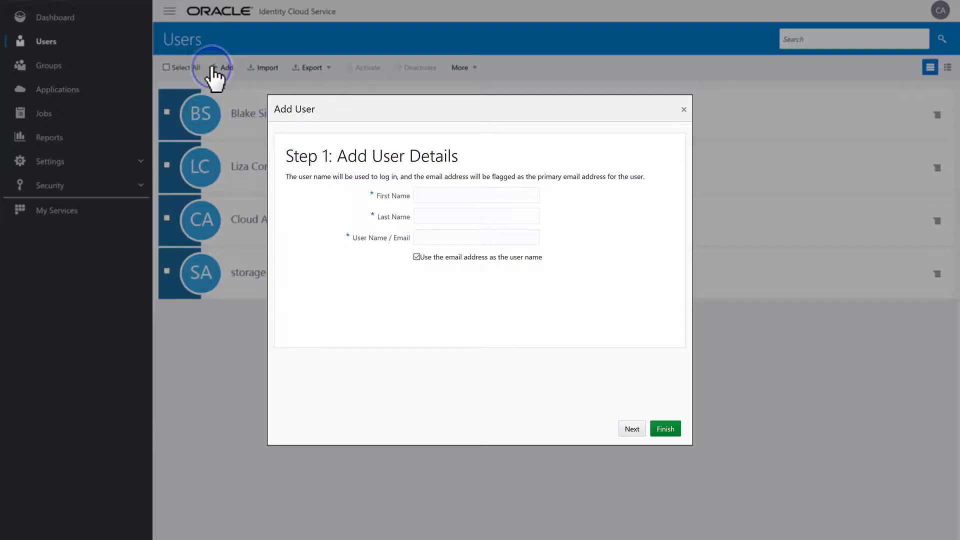
pyautogui.press('Tab')
pyautogui.press('Tab')
pyautogui.write('amy@mail.example.com')
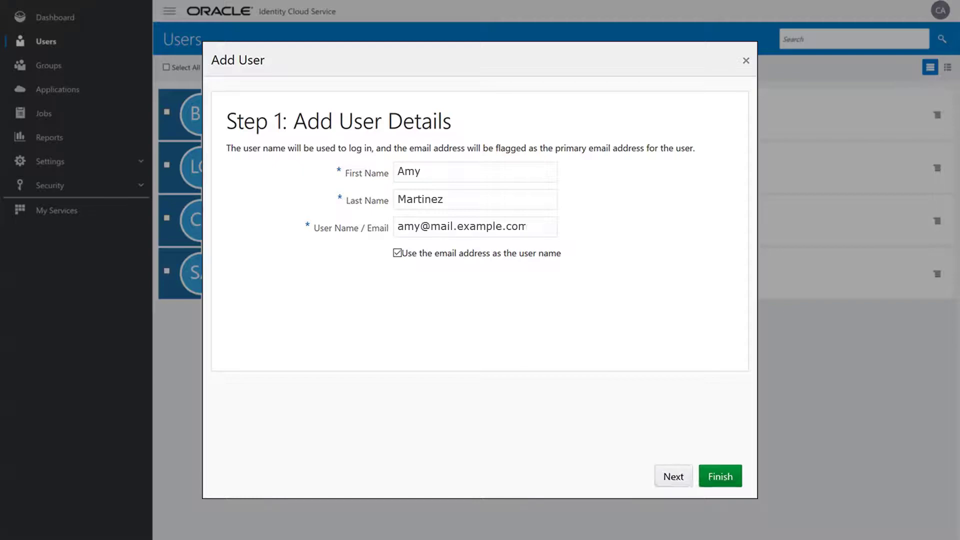
pyautogui.click(720, 478)
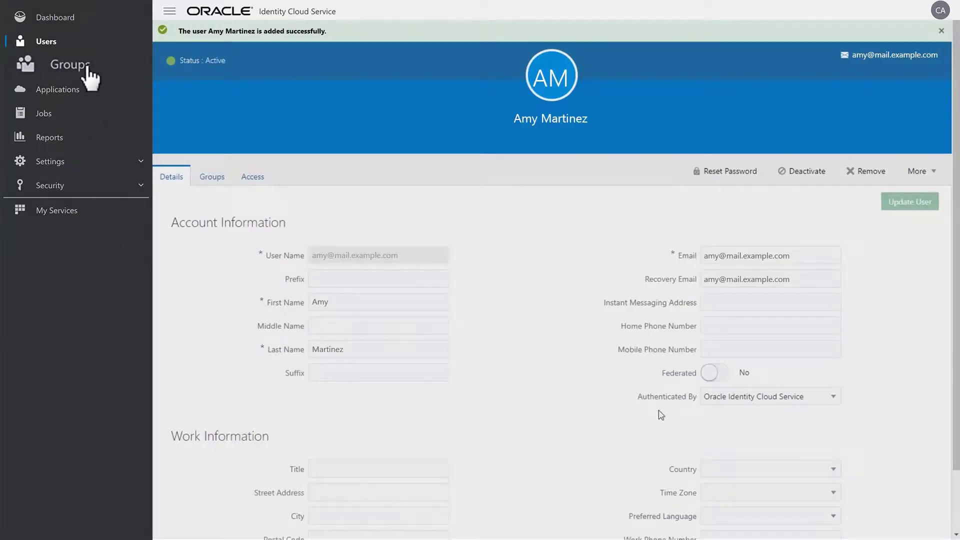
# Step: Add the newly created user as a member of the Xalco_CEC_Enterprise_Users group
pyautogui.click(87, 68)
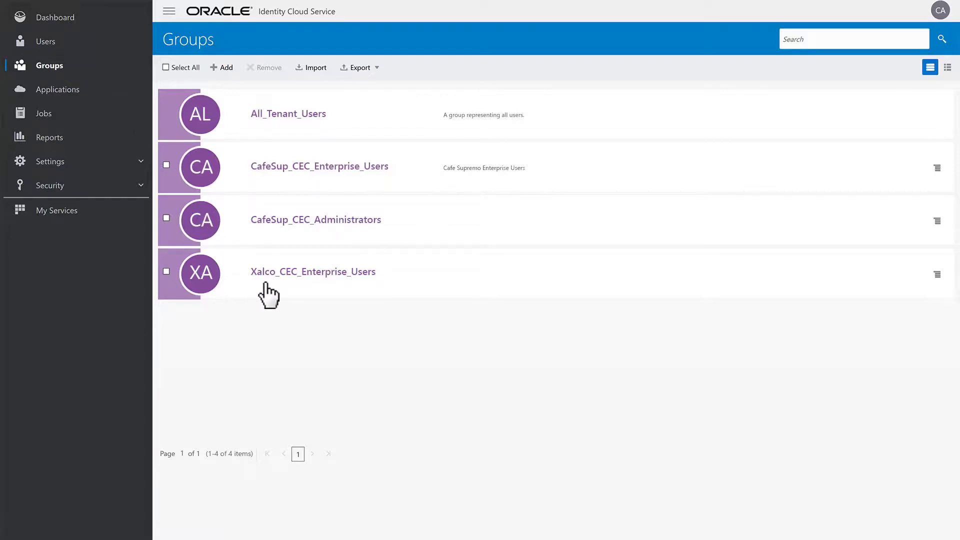
pyautogui.click(340, 273)
pyautogui.click(207, 131)
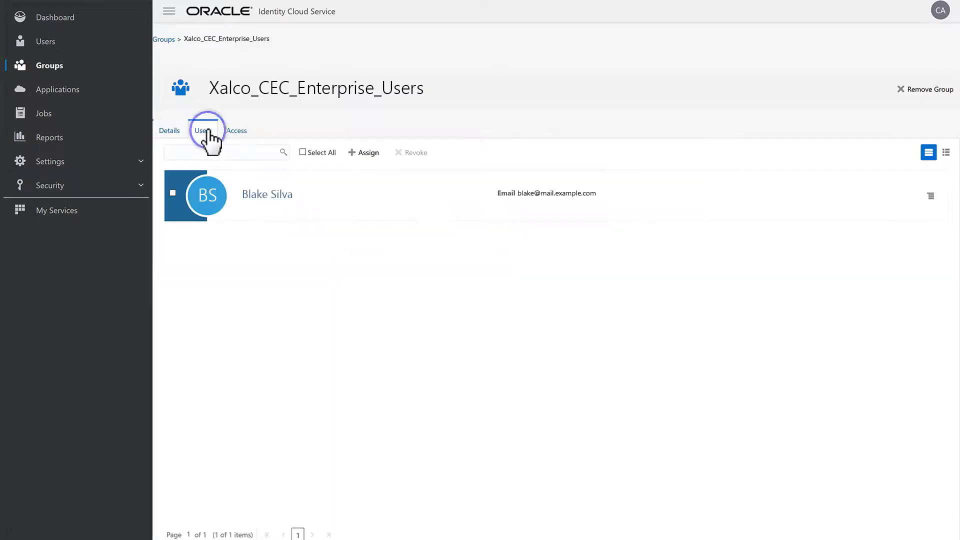
pyautogui.click(368, 154)
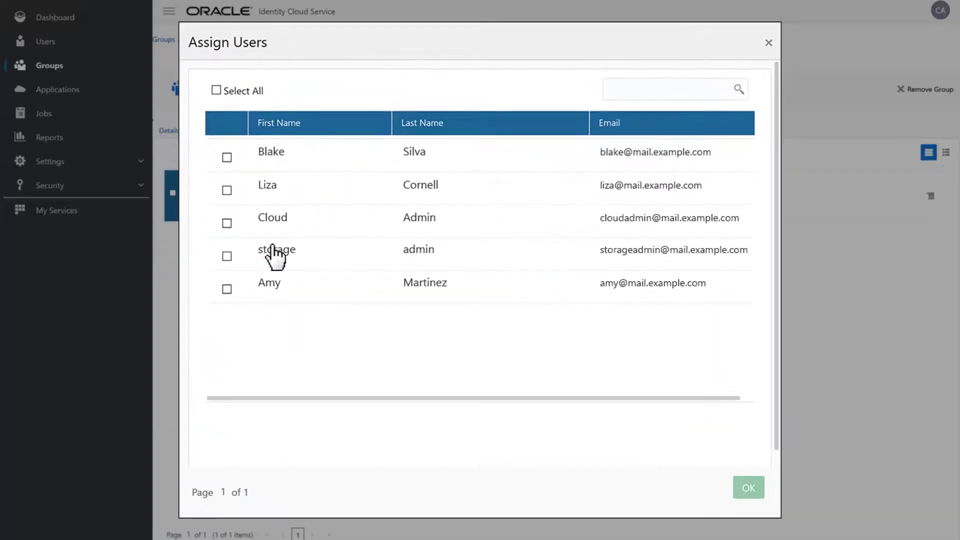
pyautogui.click(268, 285)
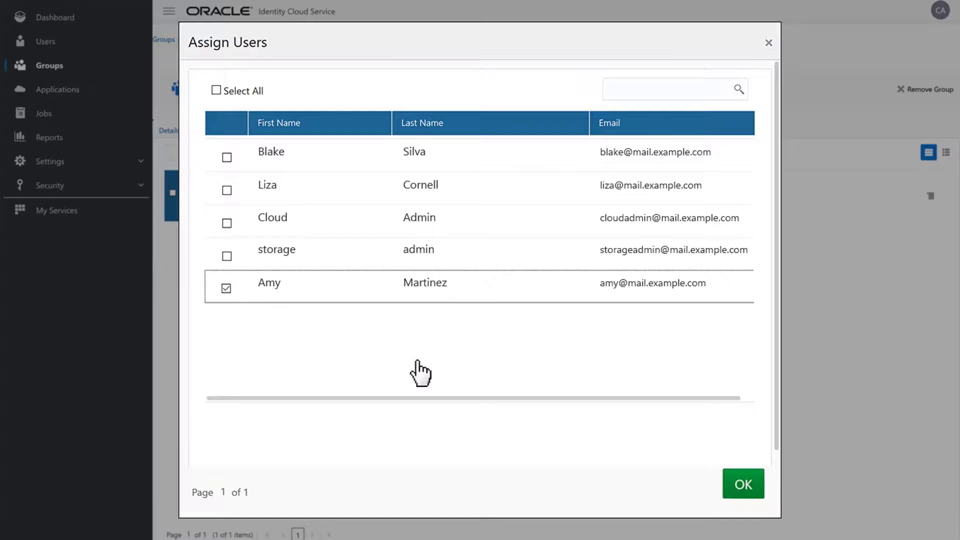
pyautogui.click(745, 488)
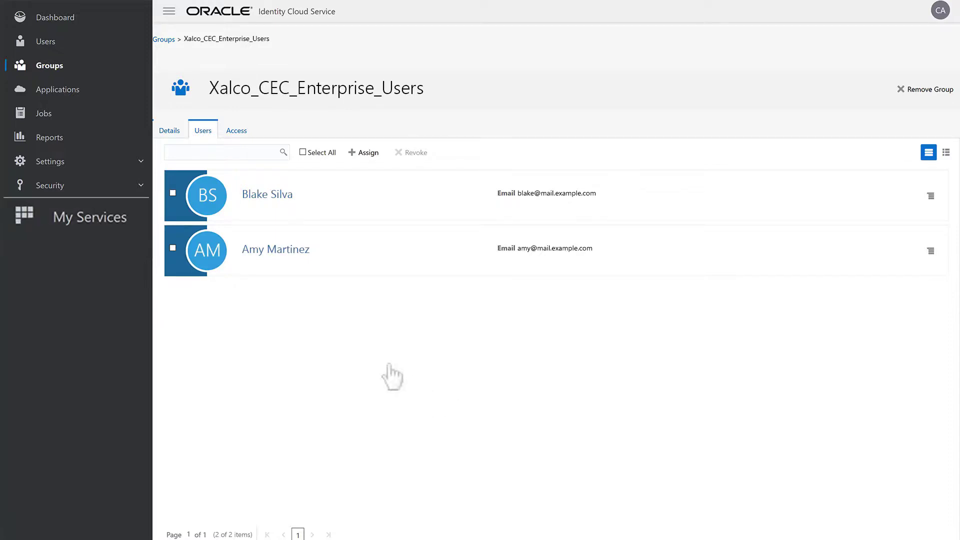
# Step: Open the Xalco instance from the Content and Experience Cloud service console
pyautogui.click(119, 217)
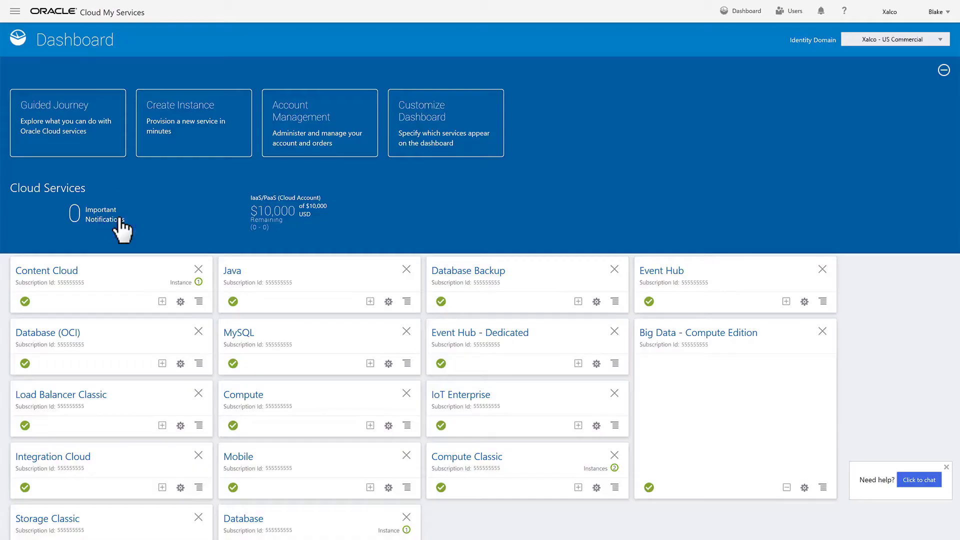
pyautogui.click(200, 302)
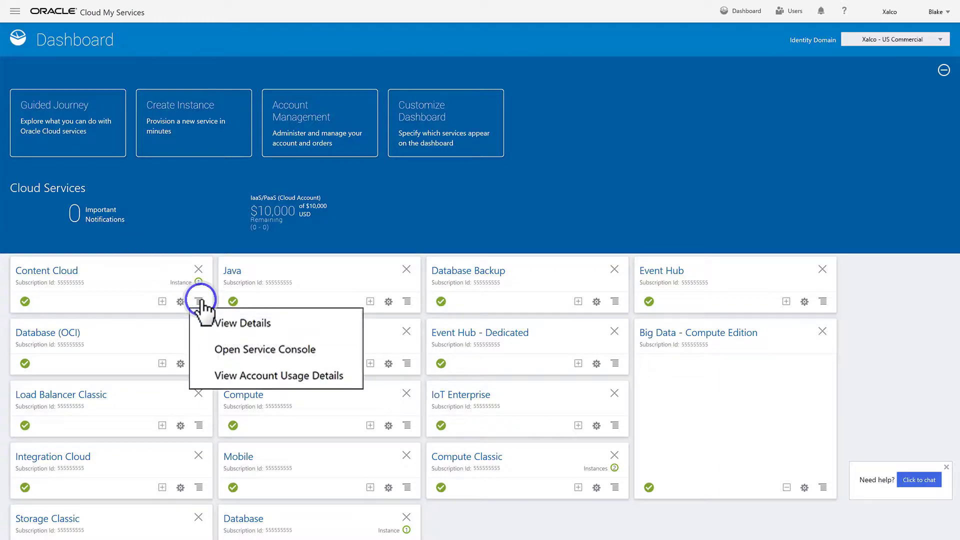
pyautogui.click(303, 351)
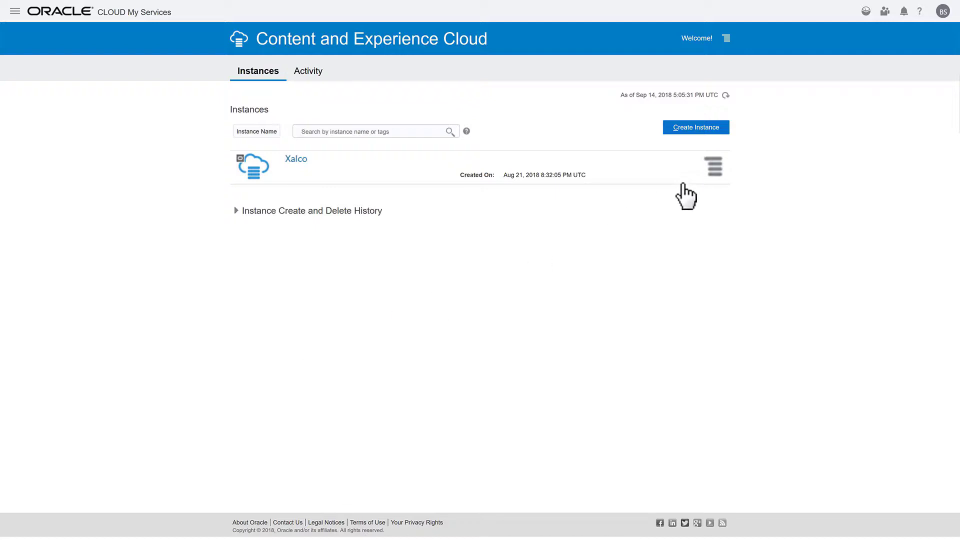
pyautogui.click(719, 165)
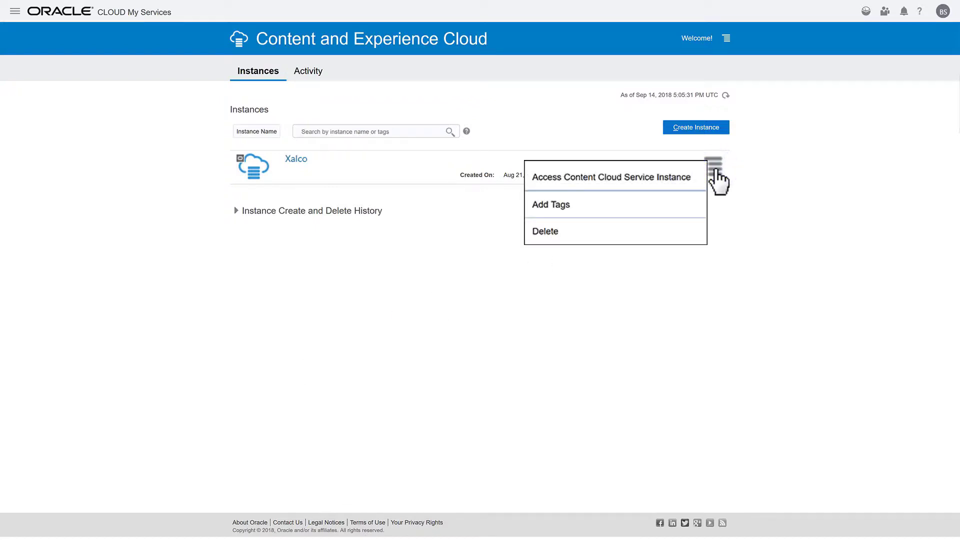
pyautogui.click(650, 179)
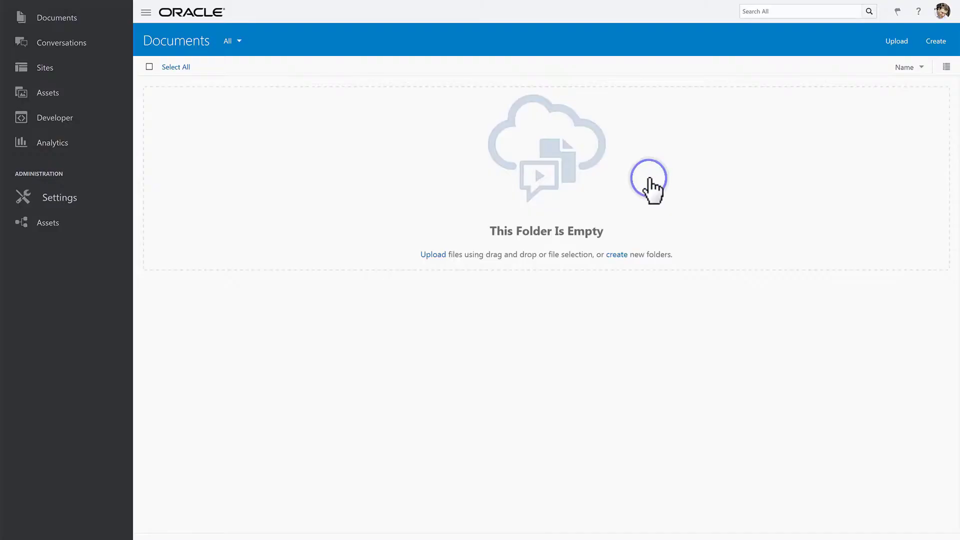
# Step: In the Users administration settings, sync all profile data from the identity store
pyautogui.click(95, 200)
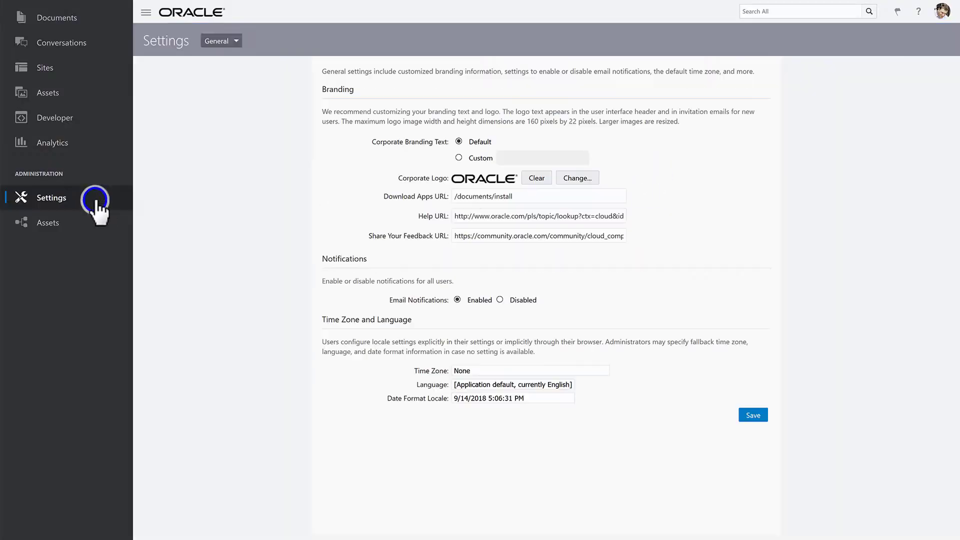
pyautogui.click(259, 40)
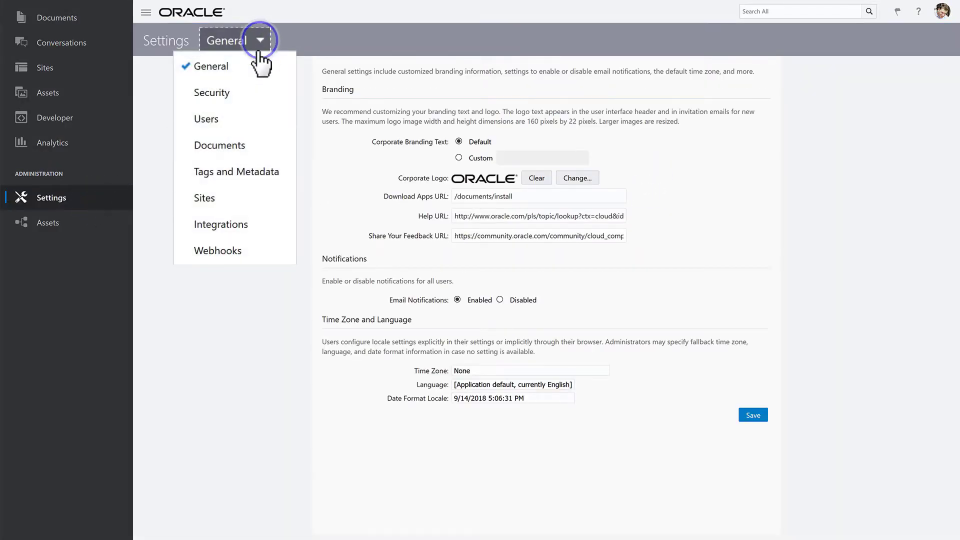
pyautogui.click(250, 120)
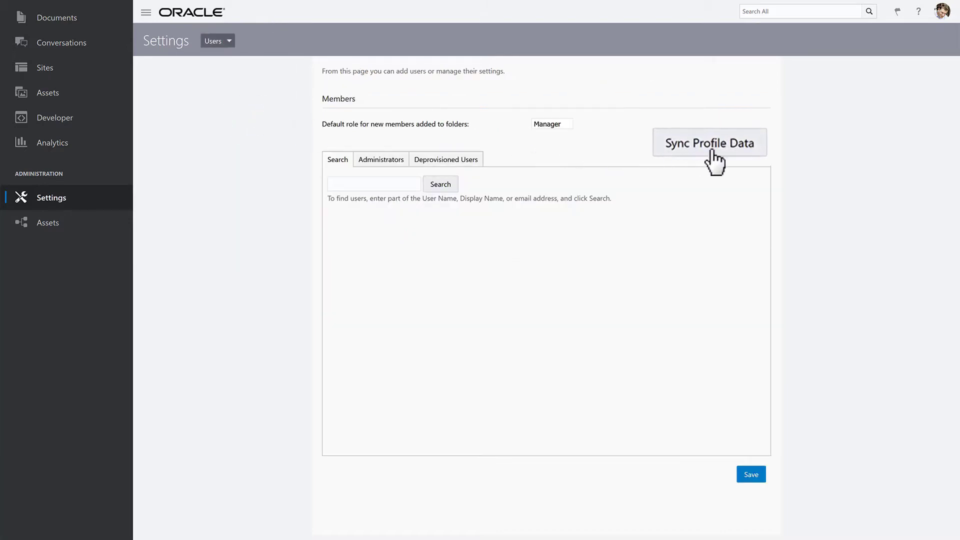
pyautogui.click(733, 155)
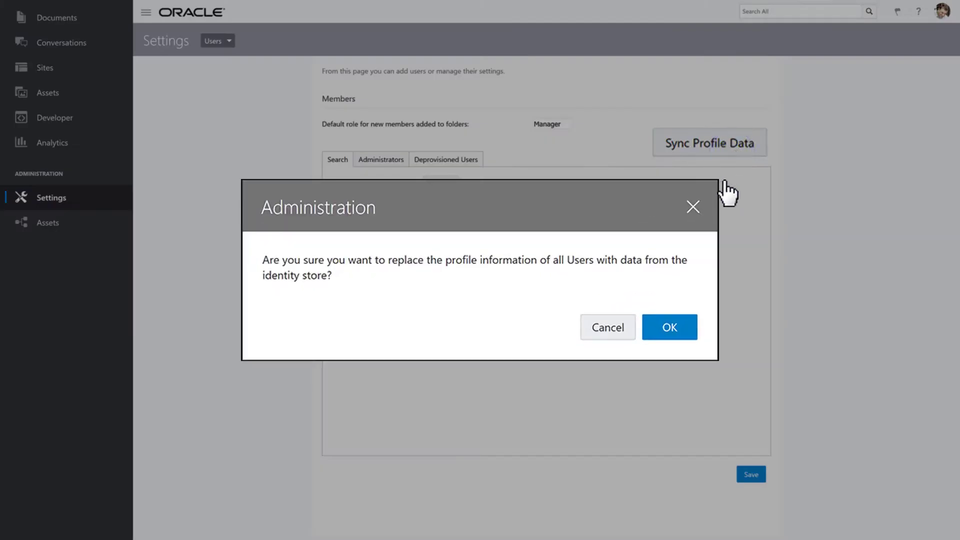
pyautogui.click(685, 327)
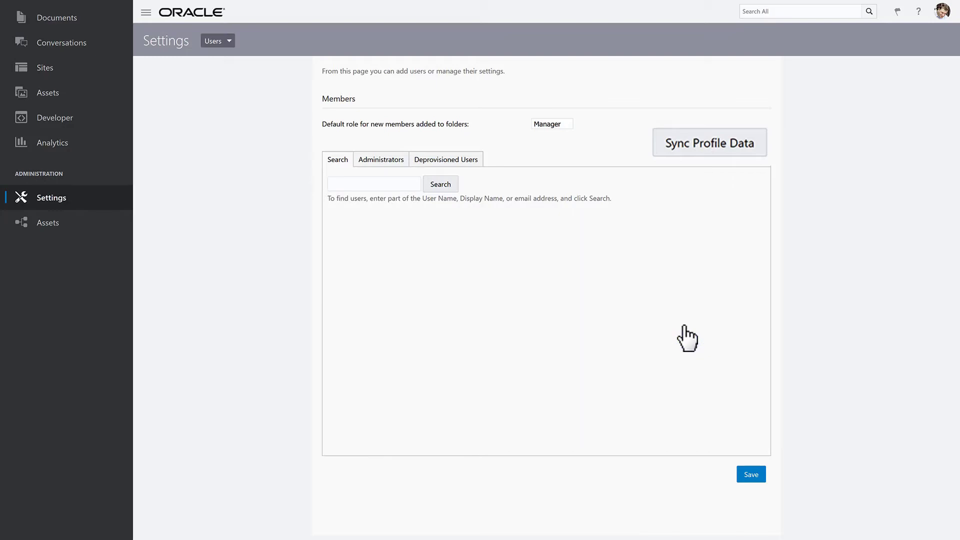